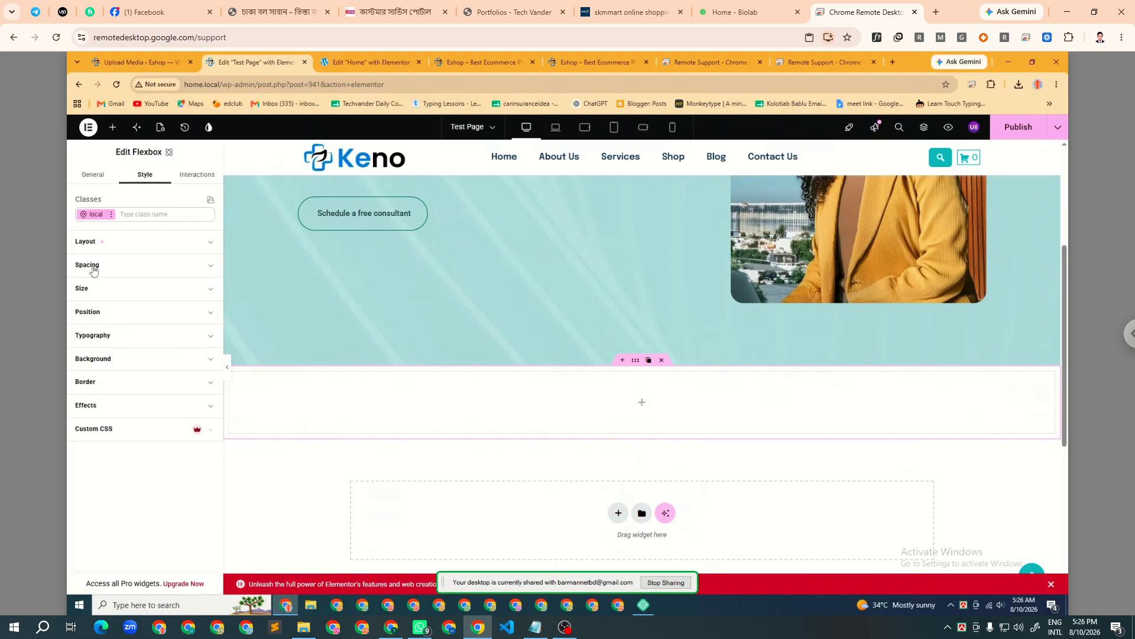
- Set the empty flexbox section's padding to 0 px on all four sides
{"action": "left_click", "coordinate": [88, 265]}
{"action": "left_click", "coordinate": [88, 436]}
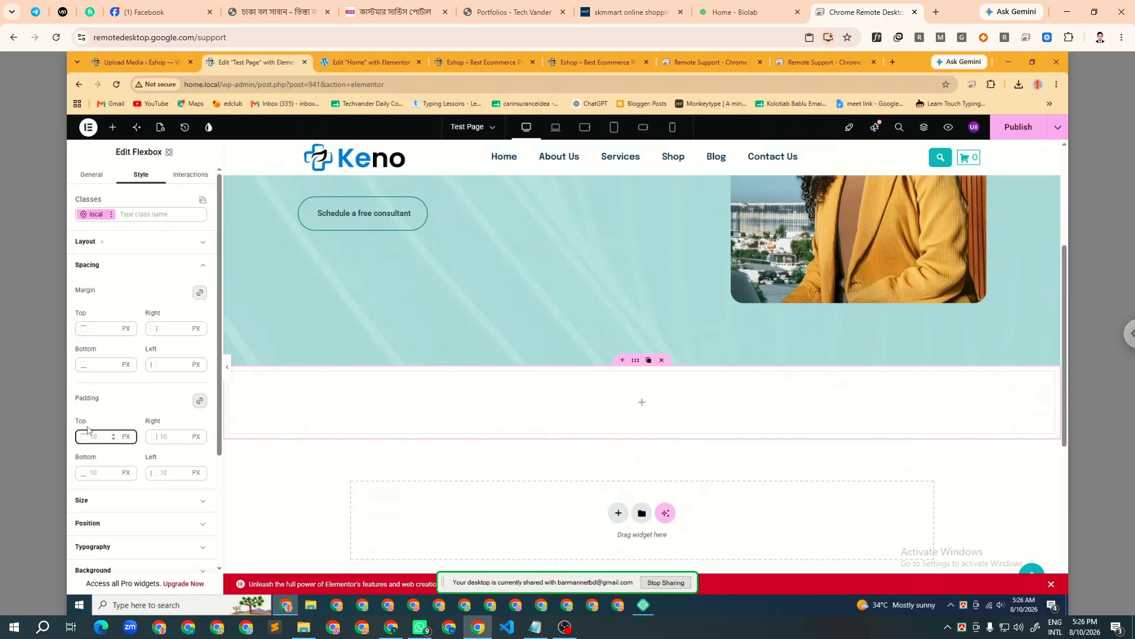
{"action": "type", "text": "0"}
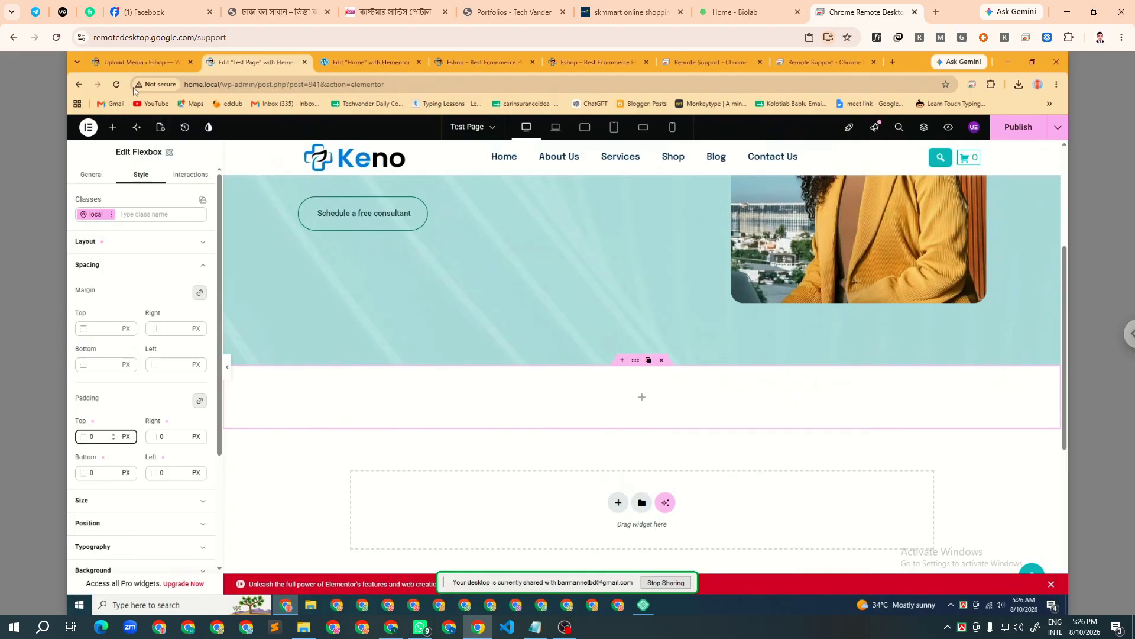
- Add a Container element inside the empty flexbox section below the hero
{"action": "left_click", "coordinate": [112, 127]}
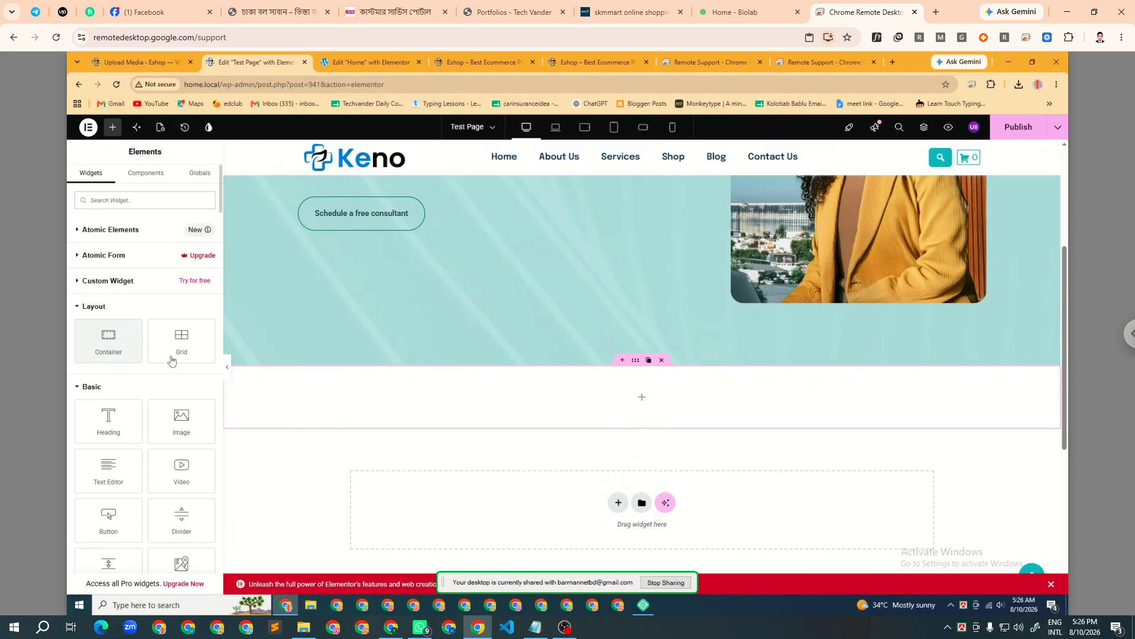
{"action": "left_click_drag", "start_coordinate": [108, 345], "coordinate": [342, 393]}
{"action": "mouse_move", "coordinate": [234, 371]}
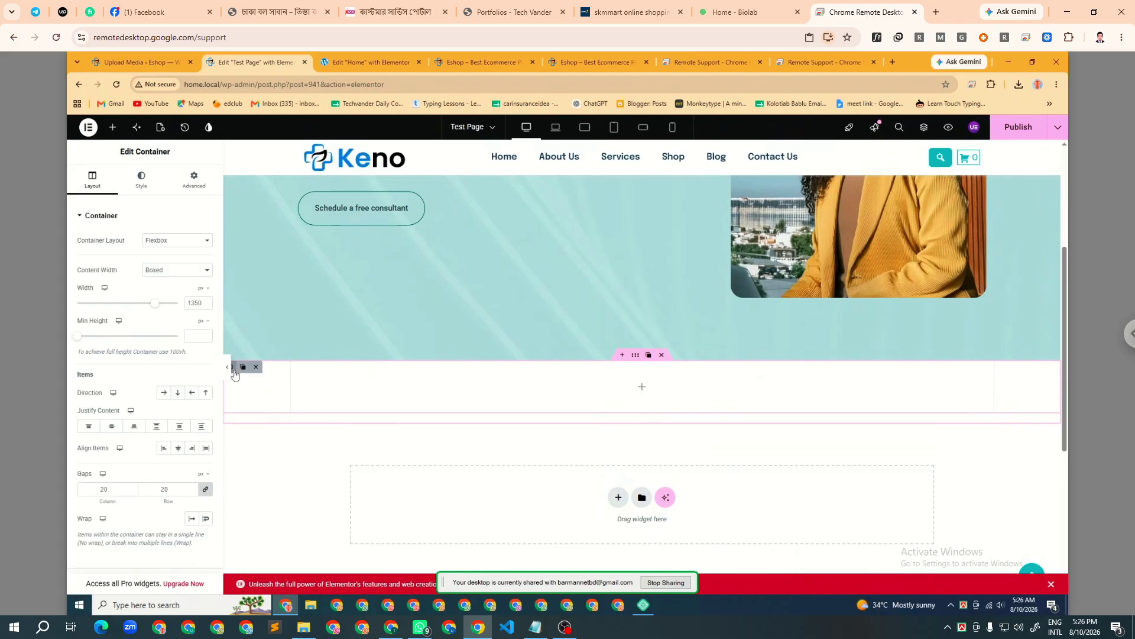
- Try the Grid layout on the new container and return its container layout to Flexbox
{"action": "left_click", "coordinate": [198, 188]}
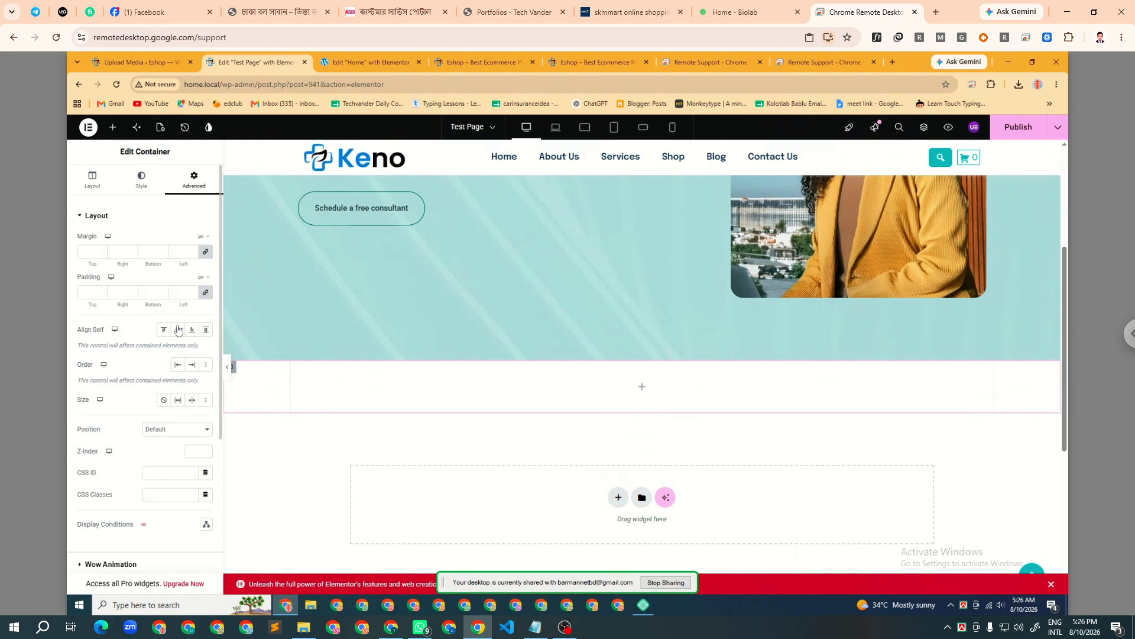
{"action": "left_click", "coordinate": [92, 179]}
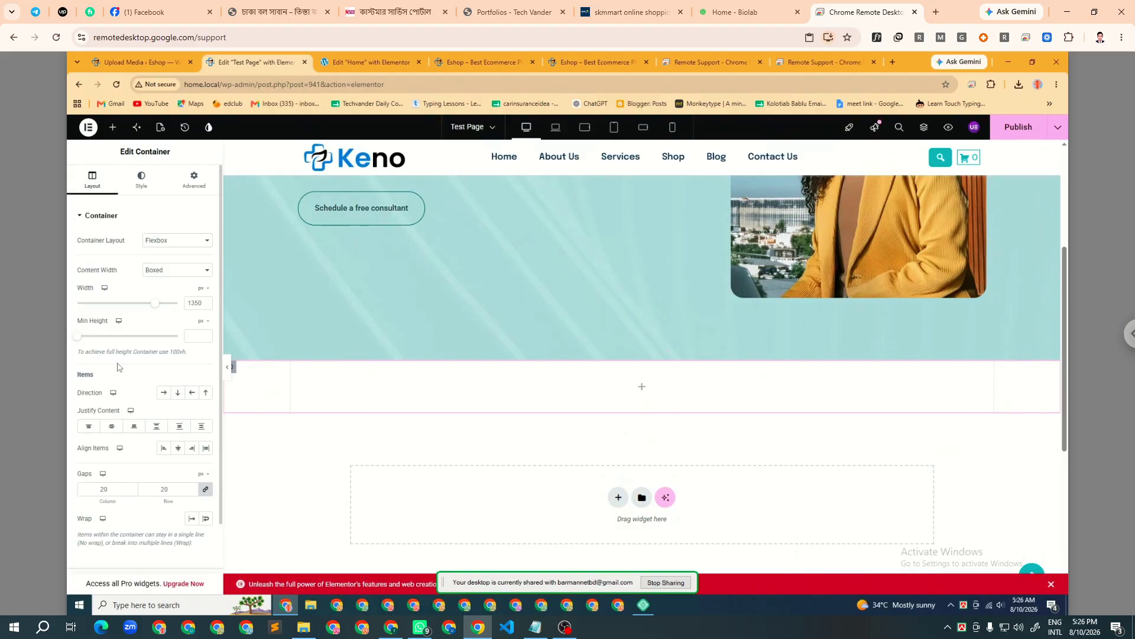
{"action": "left_click", "coordinate": [169, 240]}
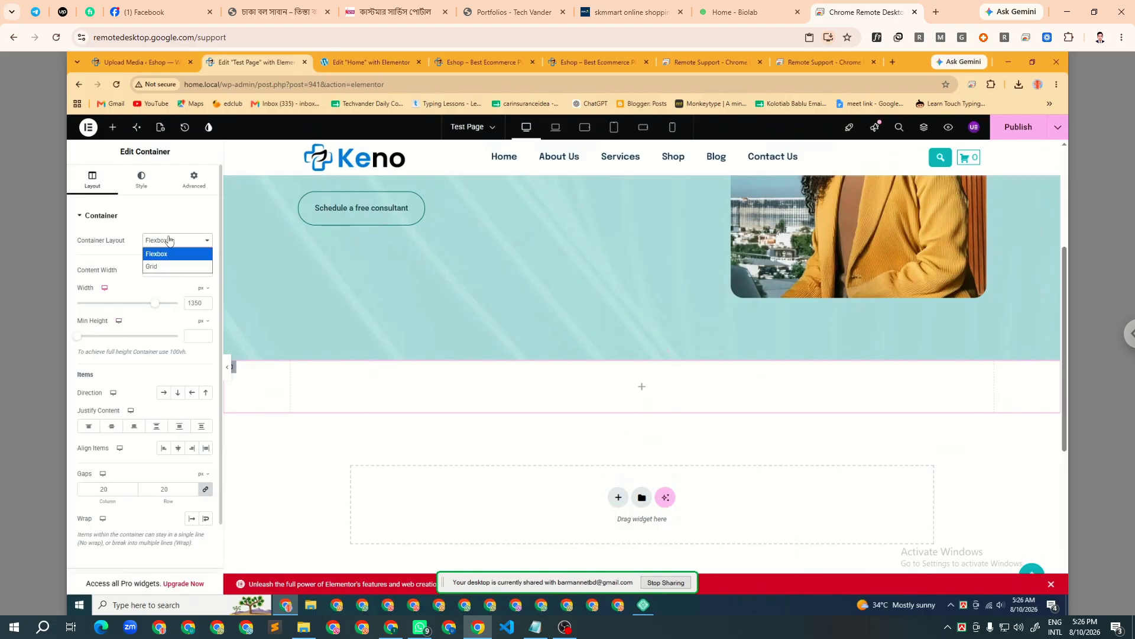
{"action": "left_click", "coordinate": [166, 266]}
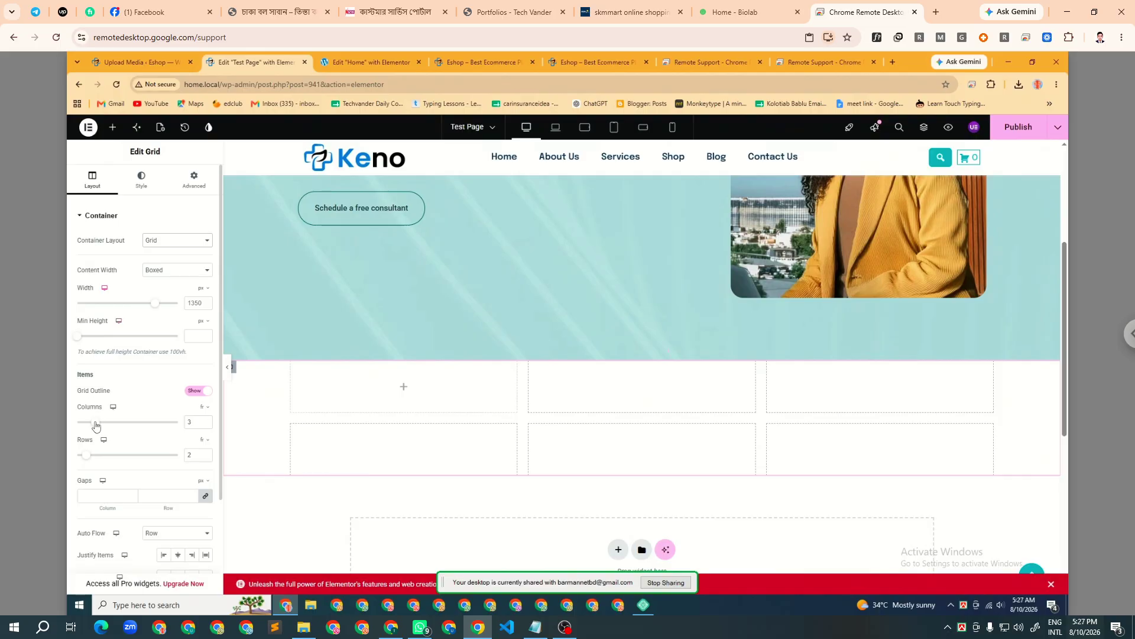
{"action": "left_click_drag", "start_coordinate": [194, 426], "coordinate": [179, 427]}
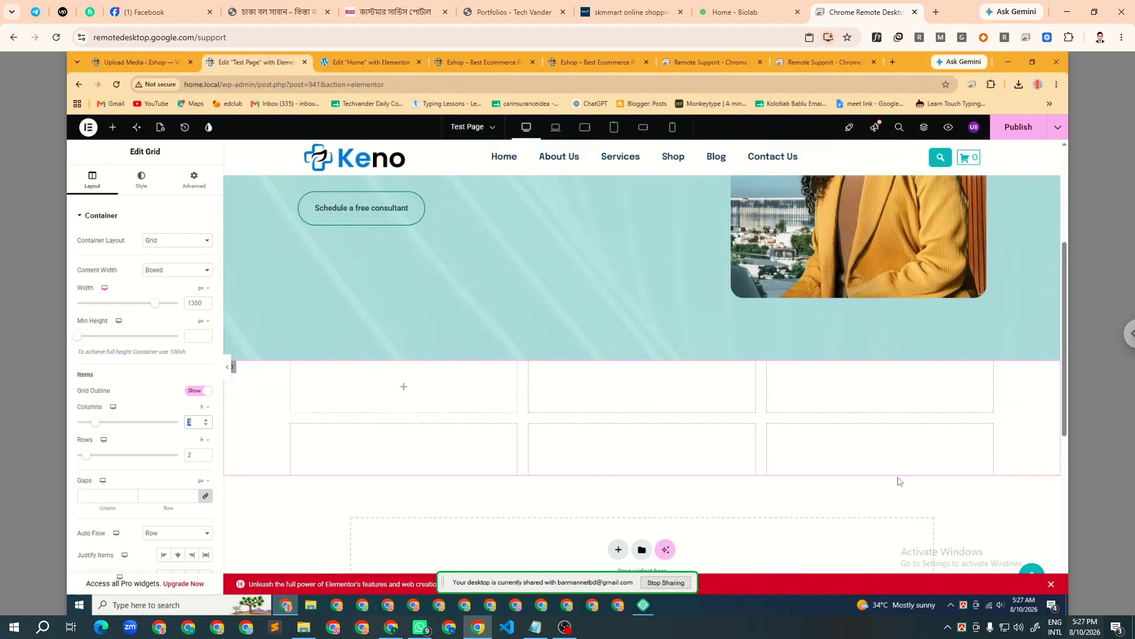
{"action": "left_click", "coordinate": [166, 245]}
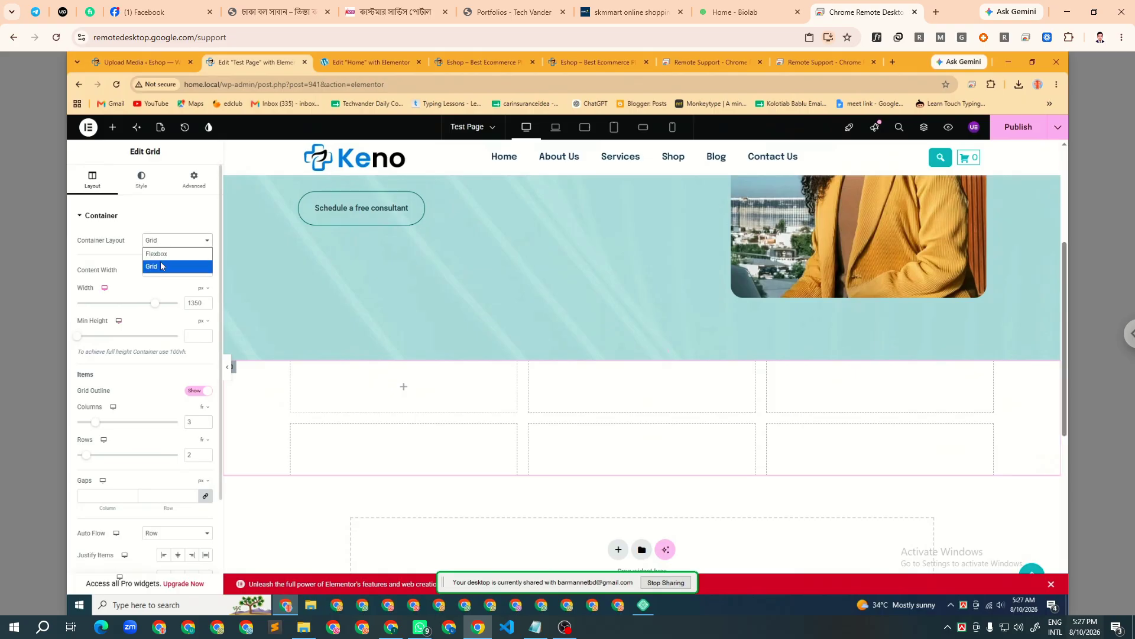
{"action": "left_click", "coordinate": [158, 253]}
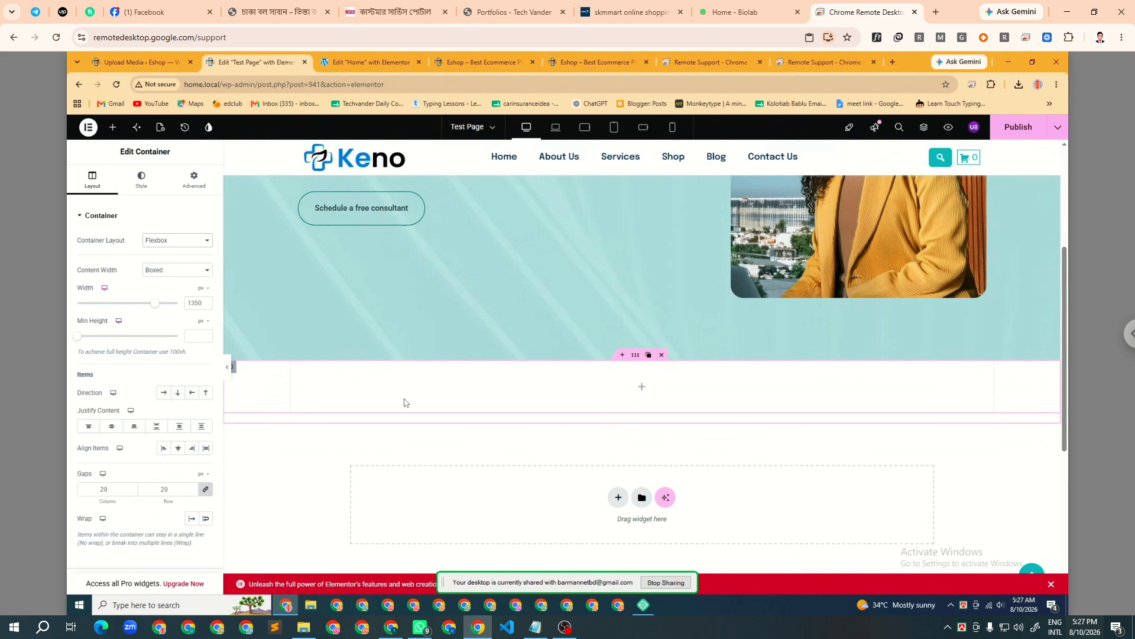
- Review the container's content width options and compare its boxed area with the hero section's content alignment
{"action": "left_click", "coordinate": [186, 271]}
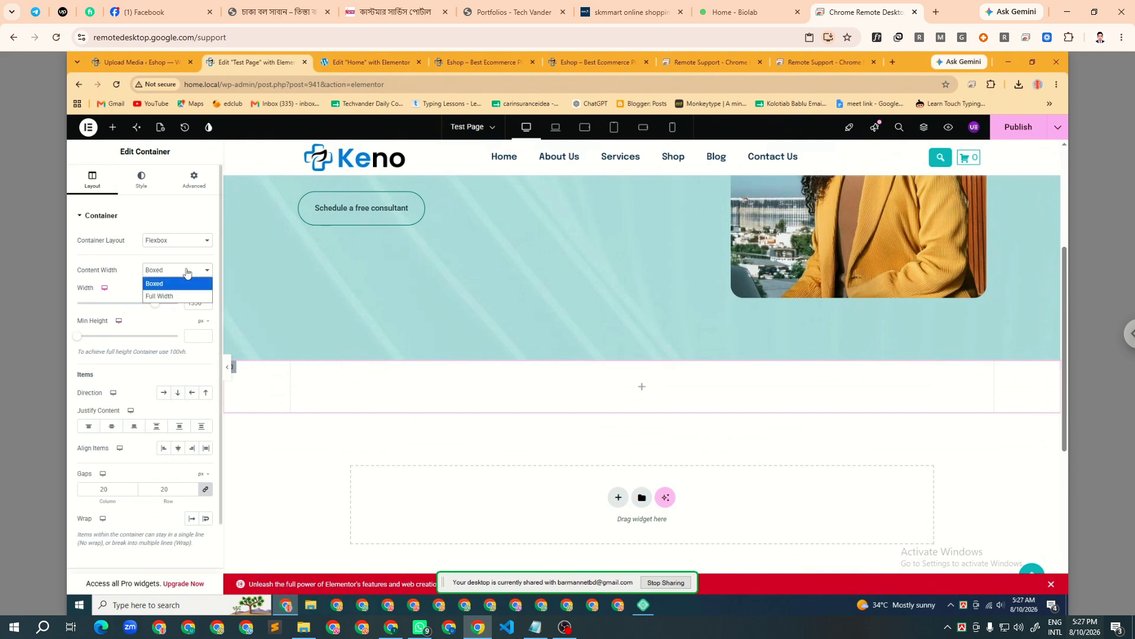
{"action": "left_click", "coordinate": [186, 271]}
{"action": "left_click", "coordinate": [186, 271]}
{"action": "left_click", "coordinate": [186, 271]}
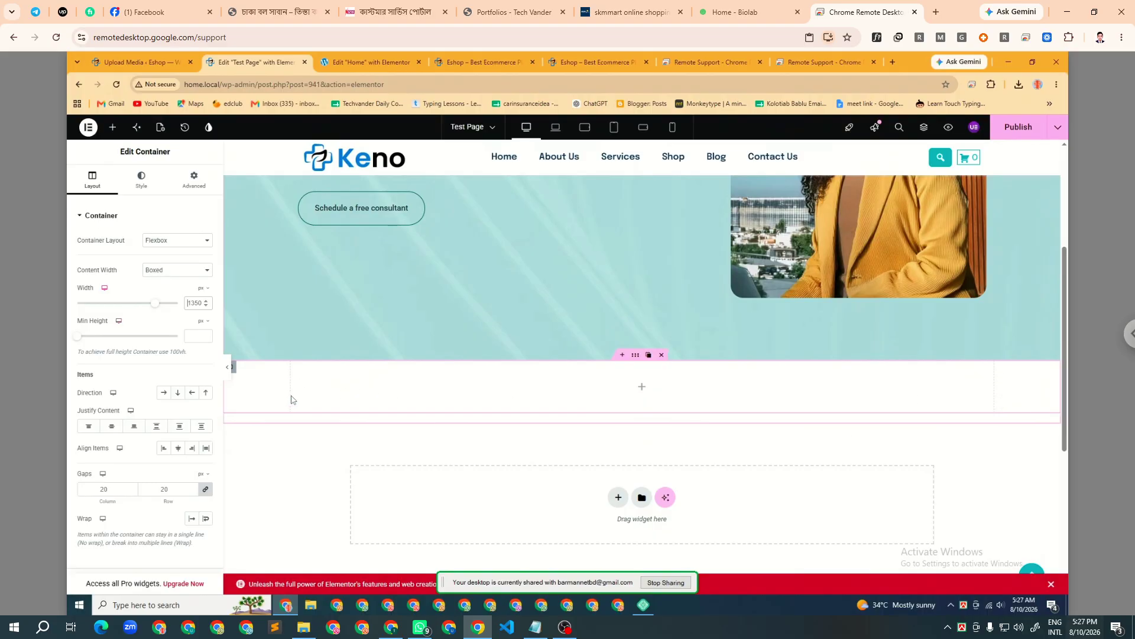
{"action": "scroll", "coordinate": [298, 381], "scroll_direction": "up", "scroll_amount": 4}
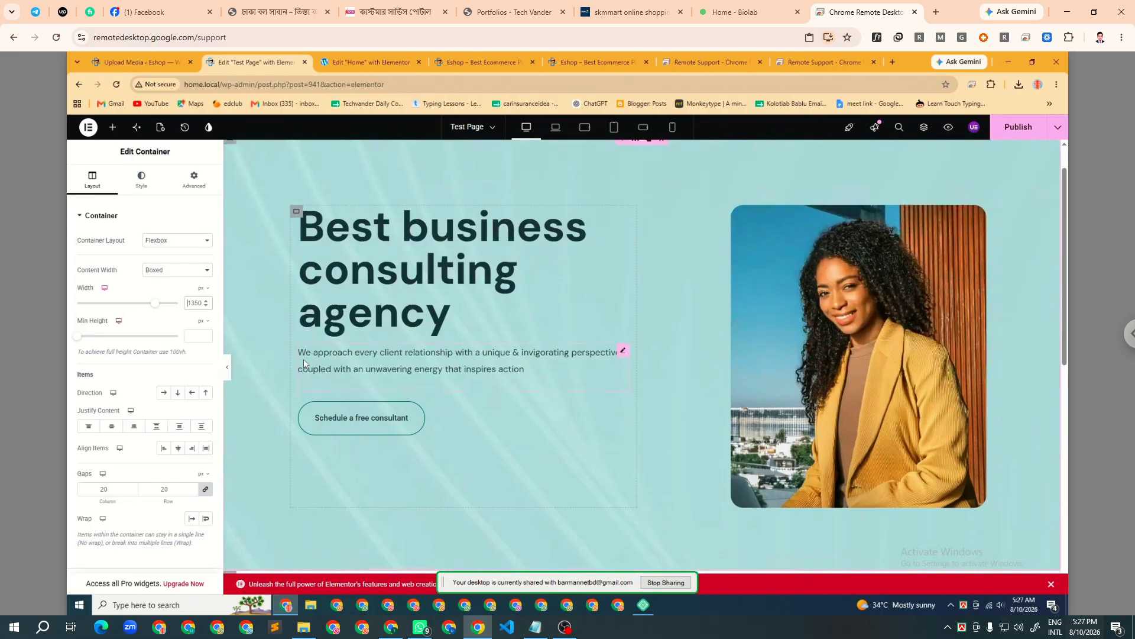
{"action": "scroll", "coordinate": [307, 375], "scroll_direction": "down", "scroll_amount": 3}
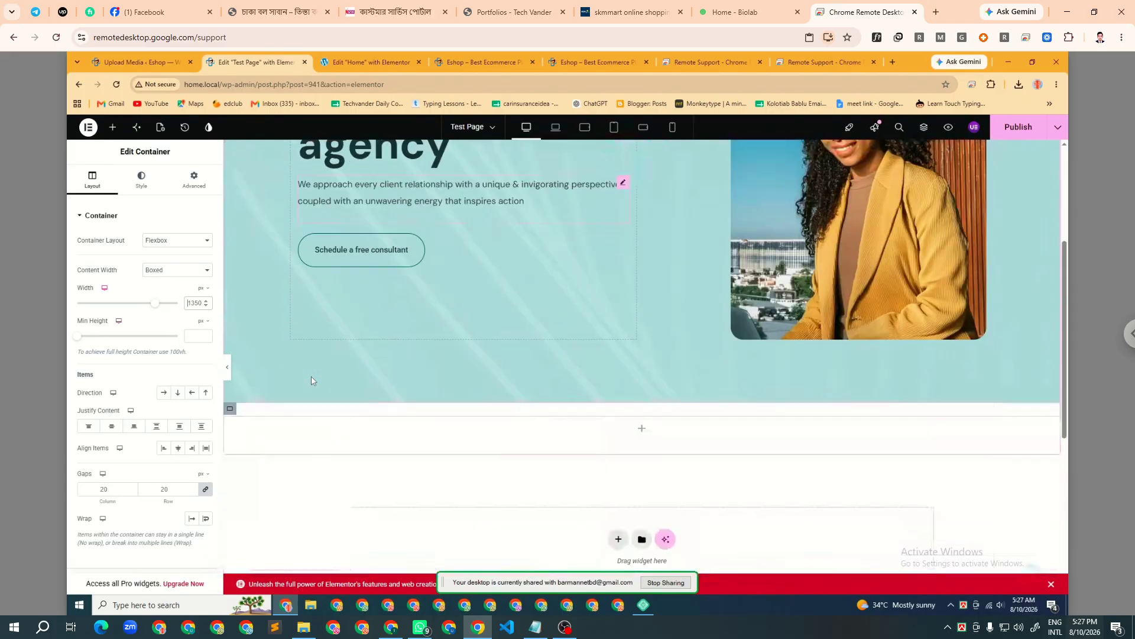
{"action": "scroll", "coordinate": [278, 296], "scroll_direction": "up", "scroll_amount": 5}
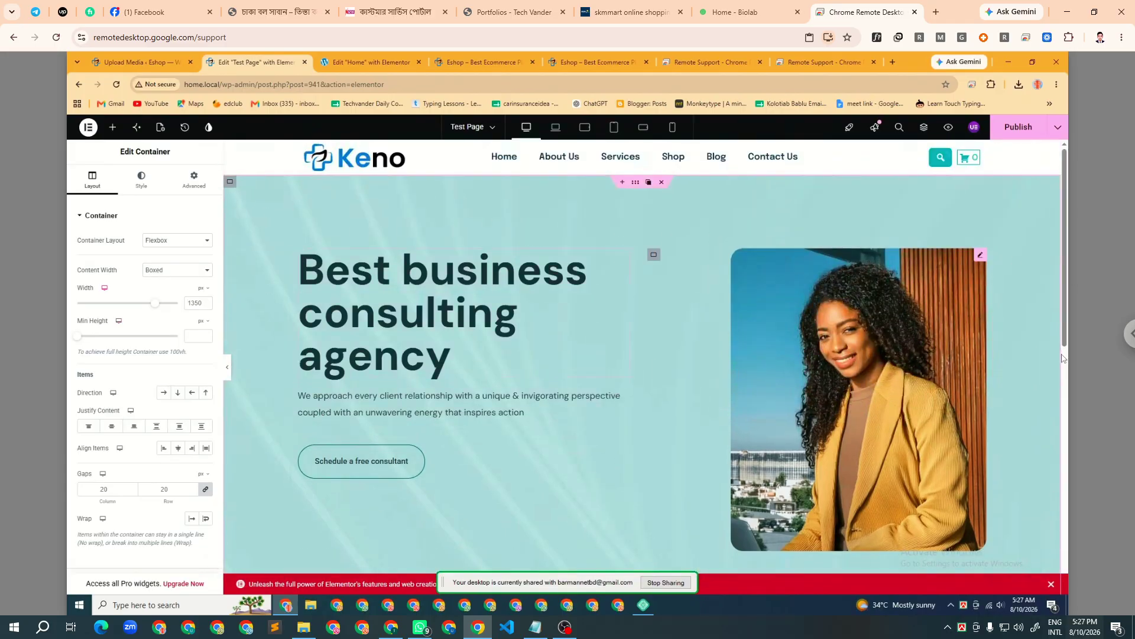
{"action": "scroll", "coordinate": [606, 474], "scroll_direction": "down", "scroll_amount": 3}
{"action": "scroll", "coordinate": [406, 397], "scroll_direction": "up", "scroll_amount": 1}
{"action": "scroll", "coordinate": [405, 398], "scroll_direction": "up", "scroll_amount": 2}
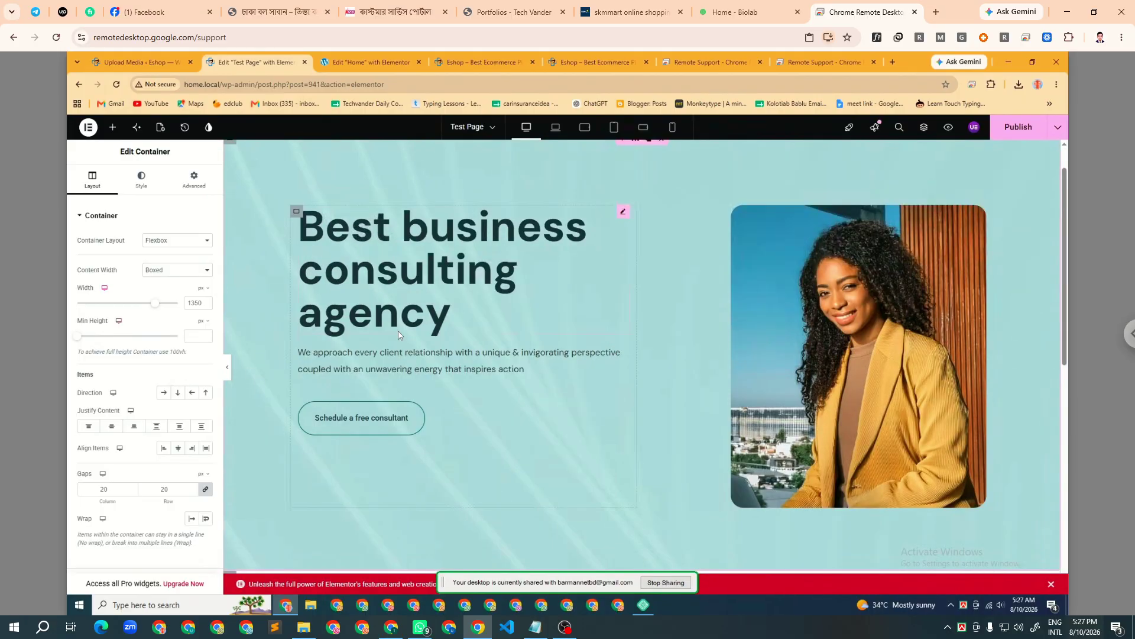
{"action": "scroll", "coordinate": [355, 313], "scroll_direction": "down", "scroll_amount": 1}
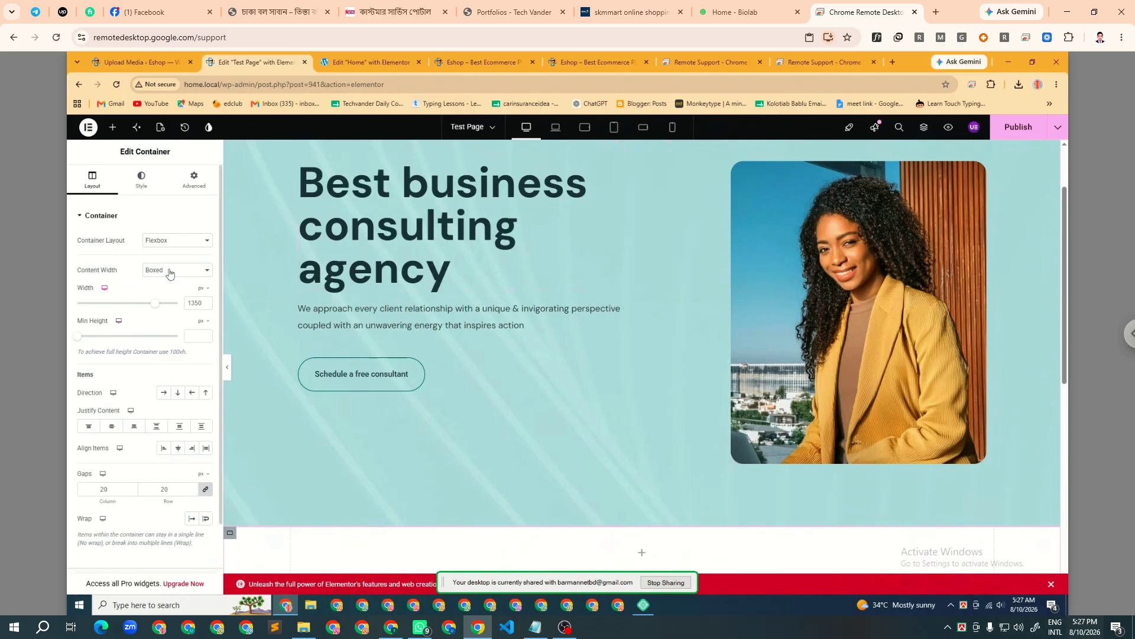
{"action": "scroll", "coordinate": [395, 350], "scroll_direction": "down", "scroll_amount": 1}
{"action": "scroll", "coordinate": [395, 350], "scroll_direction": "down", "scroll_amount": 5}
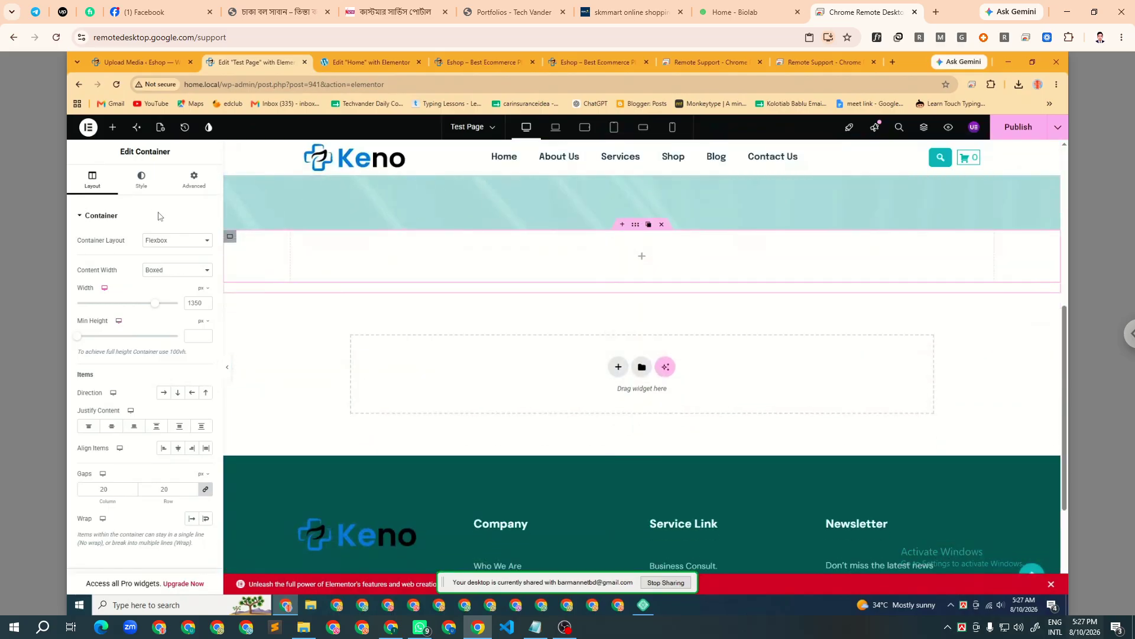
- Add a Text Editor widget inside the new container and open the container's settings
{"action": "left_click", "coordinate": [112, 127]}
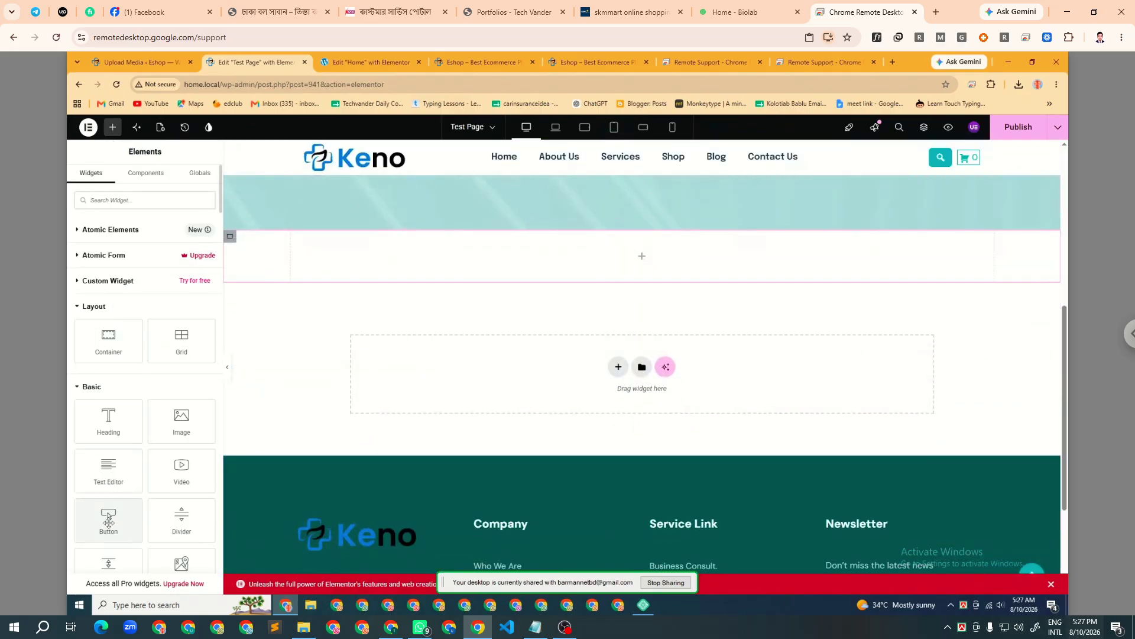
{"action": "left_click_drag", "start_coordinate": [100, 482], "coordinate": [427, 256]}
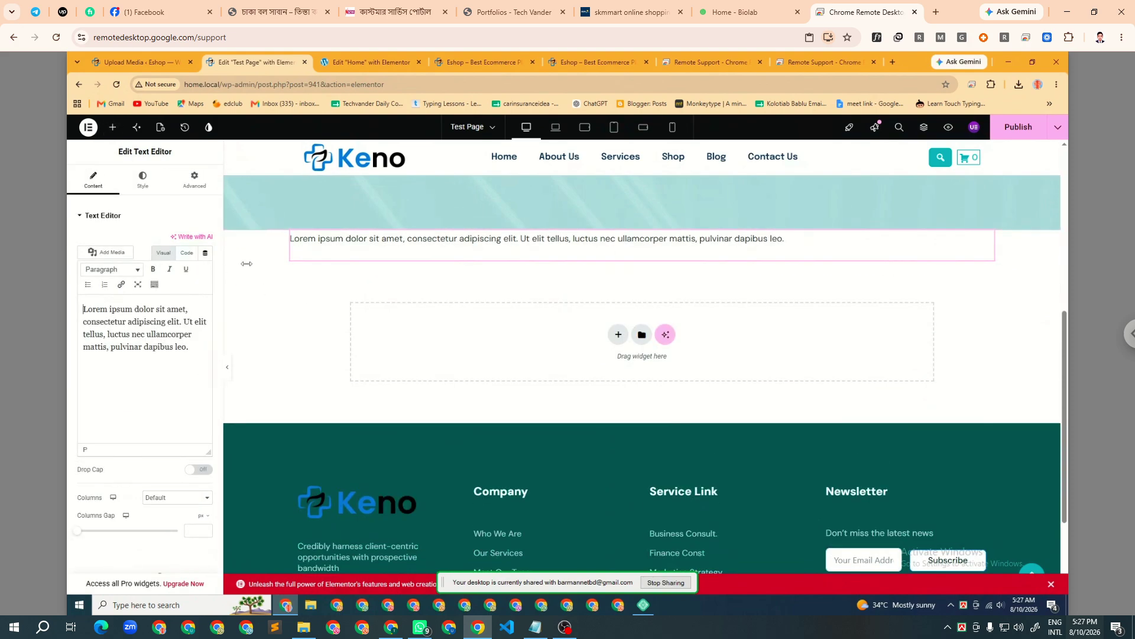
{"action": "left_click", "coordinate": [230, 237]}
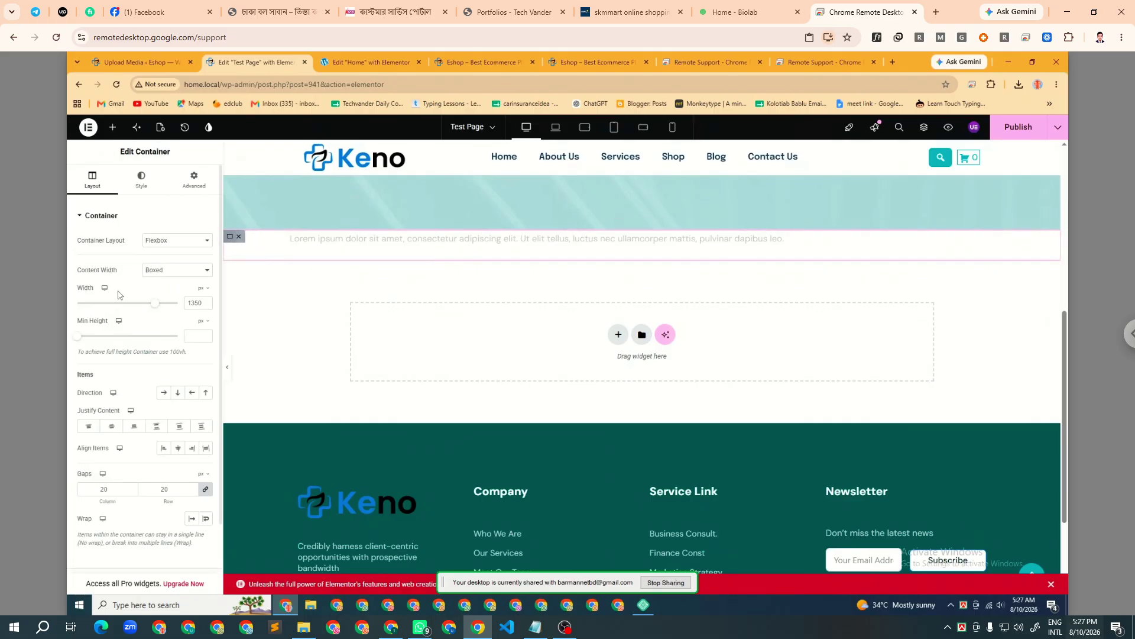
- Alternate the container's content width between Full Width and Boxed twice, ending on Boxed
{"action": "left_click", "coordinate": [148, 272]}
{"action": "left_click", "coordinate": [153, 295]}
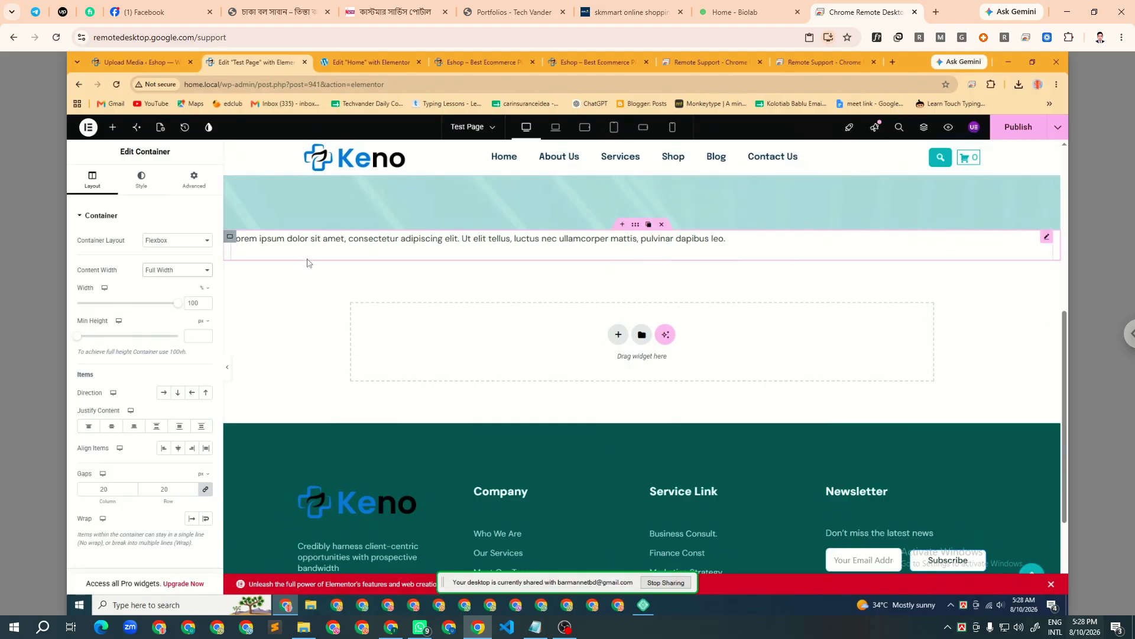
{"action": "left_click", "coordinate": [167, 271]}
{"action": "left_click", "coordinate": [163, 285]}
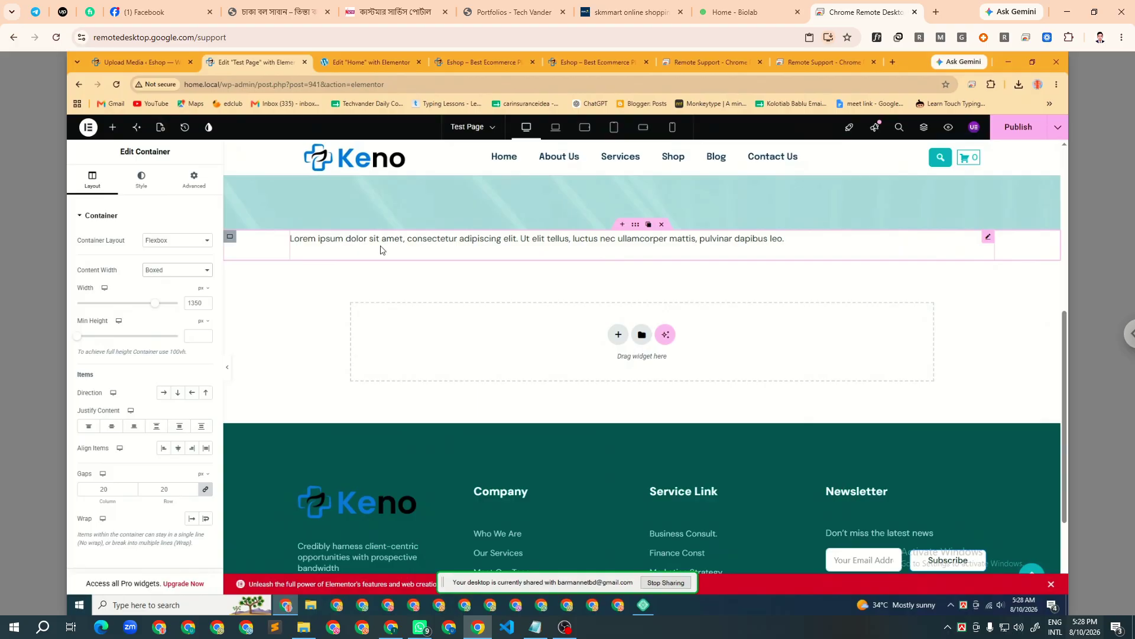
{"action": "left_click", "coordinate": [154, 275]}
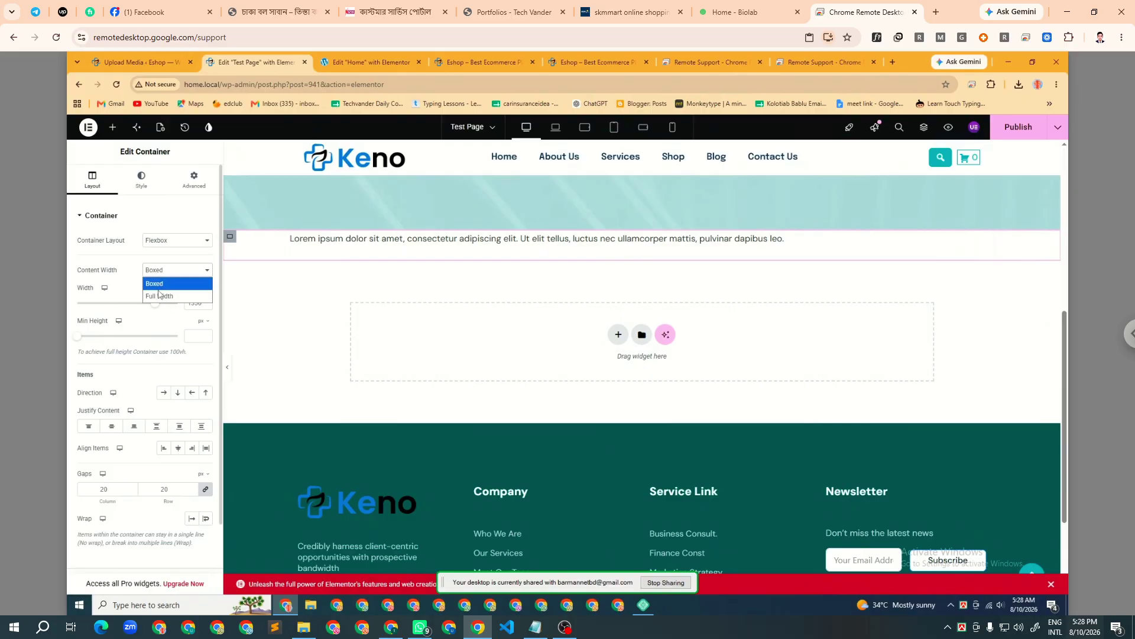
{"action": "left_click", "coordinate": [155, 294]}
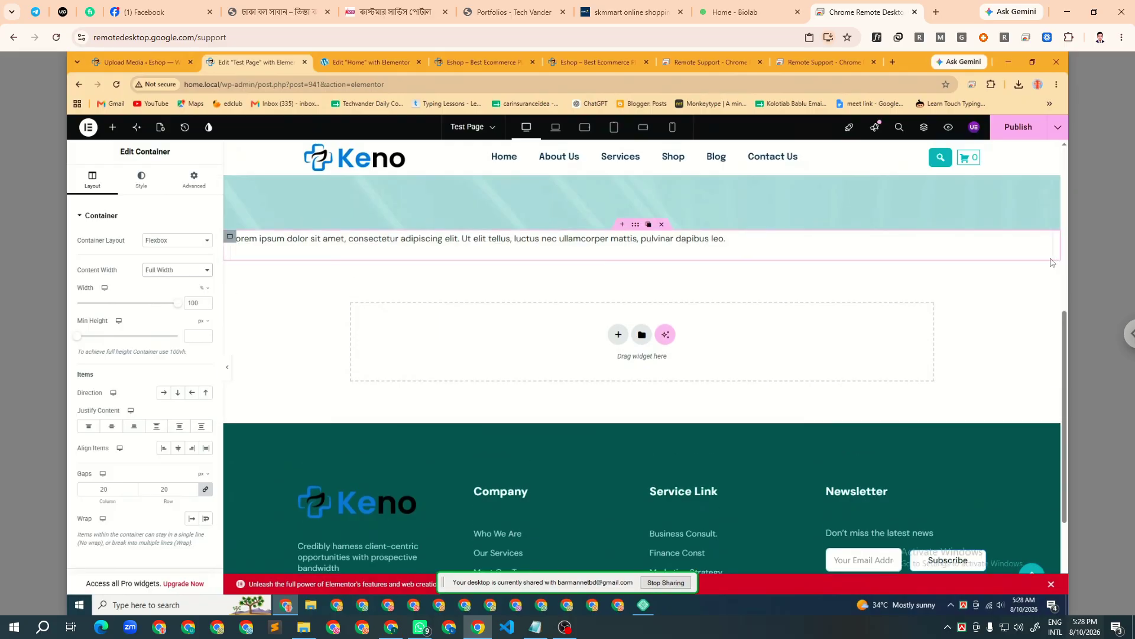
{"action": "left_click", "coordinate": [156, 271]}
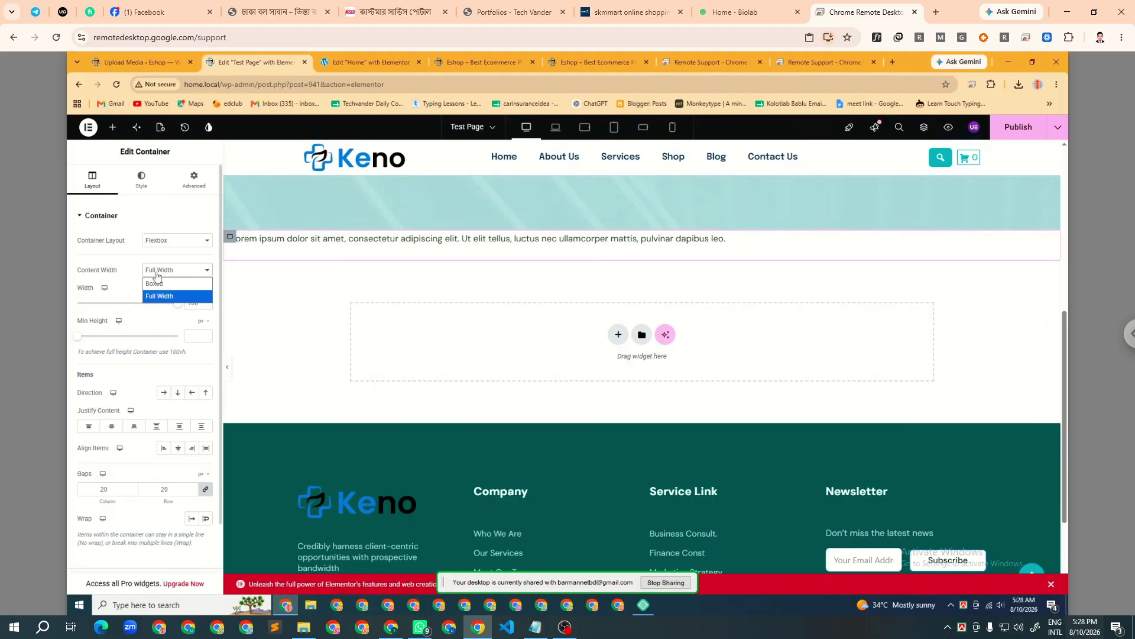
{"action": "left_click", "coordinate": [155, 284]}
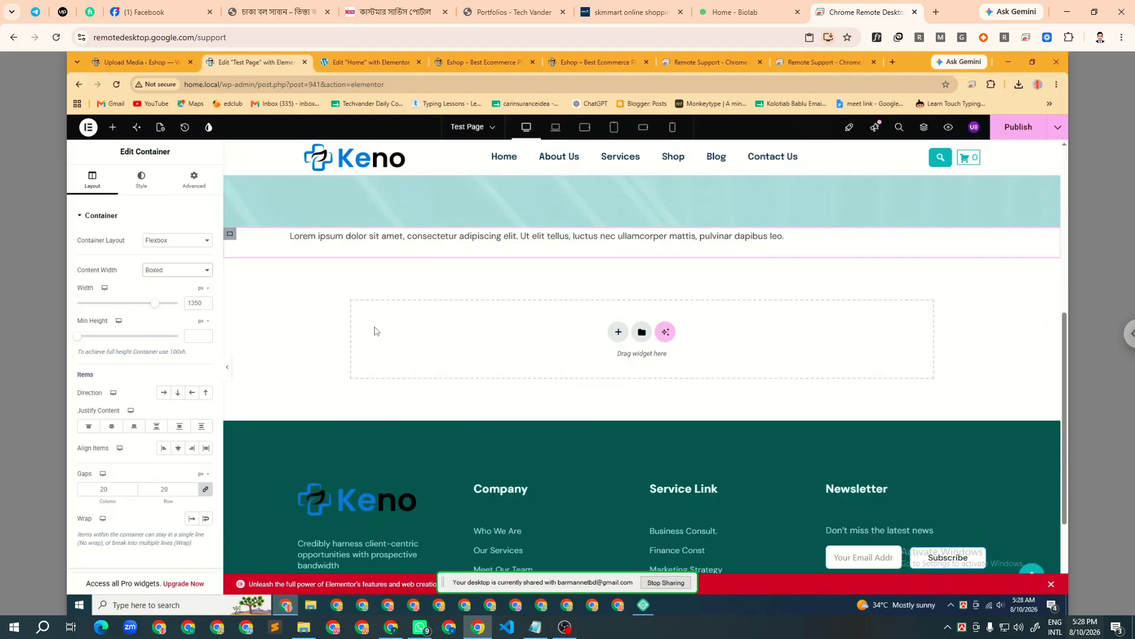
- Duplicate the Text Editor widget so the container holds two stacked lorem ipsum text blocks
{"action": "scroll", "coordinate": [375, 330], "scroll_direction": "down", "scroll_amount": 2}
{"action": "scroll", "coordinate": [156, 368], "scroll_direction": "down", "scroll_amount": 1}
{"action": "scroll", "coordinate": [473, 272], "scroll_direction": "up", "scroll_amount": 5}
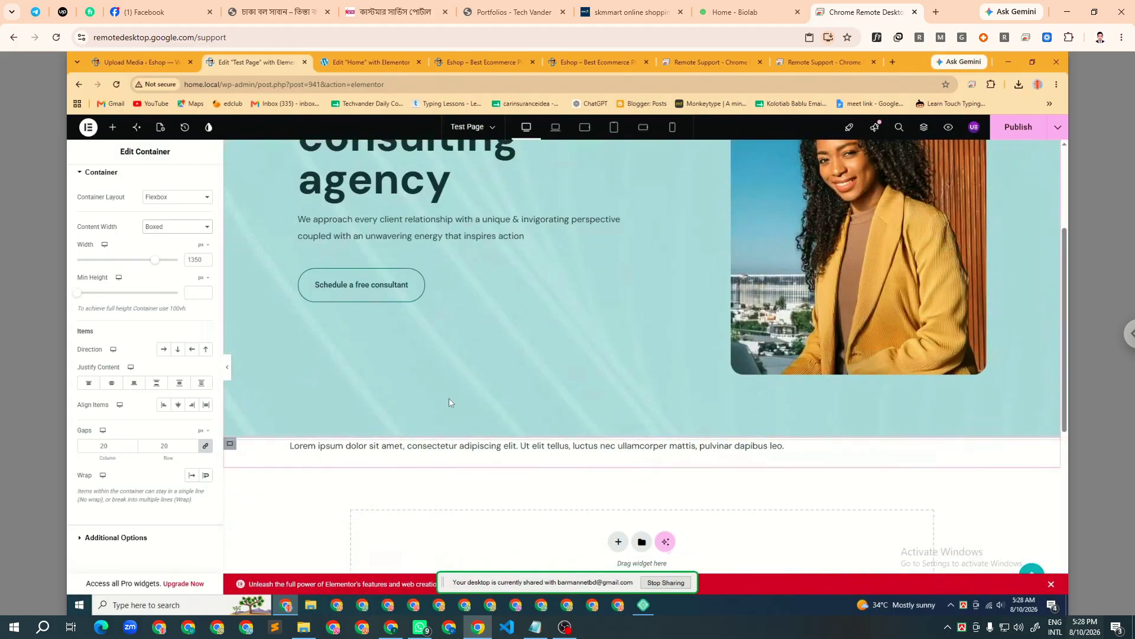
{"action": "scroll", "coordinate": [449, 398], "scroll_direction": "down", "scroll_amount": 2}
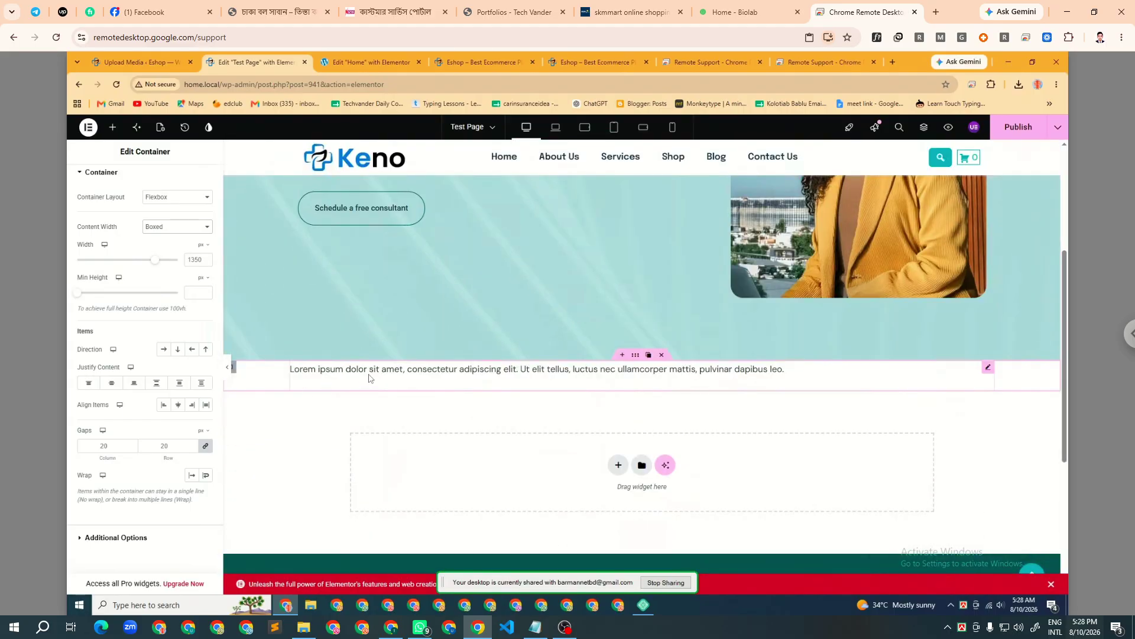
{"action": "right_click", "coordinate": [326, 371]}
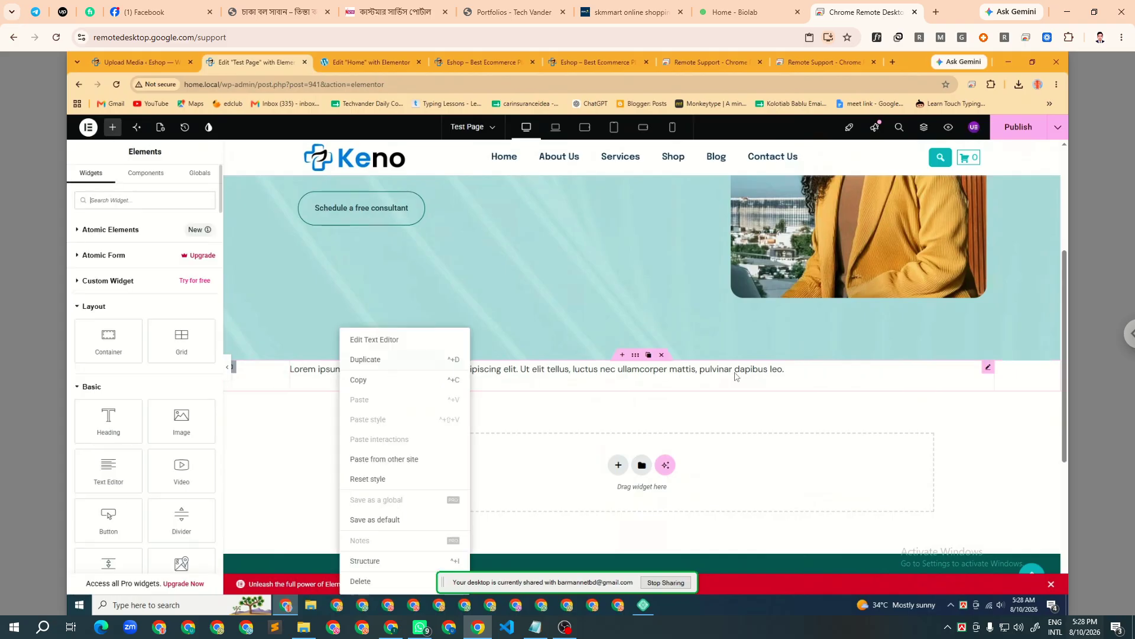
{"action": "left_click", "coordinate": [986, 367]}
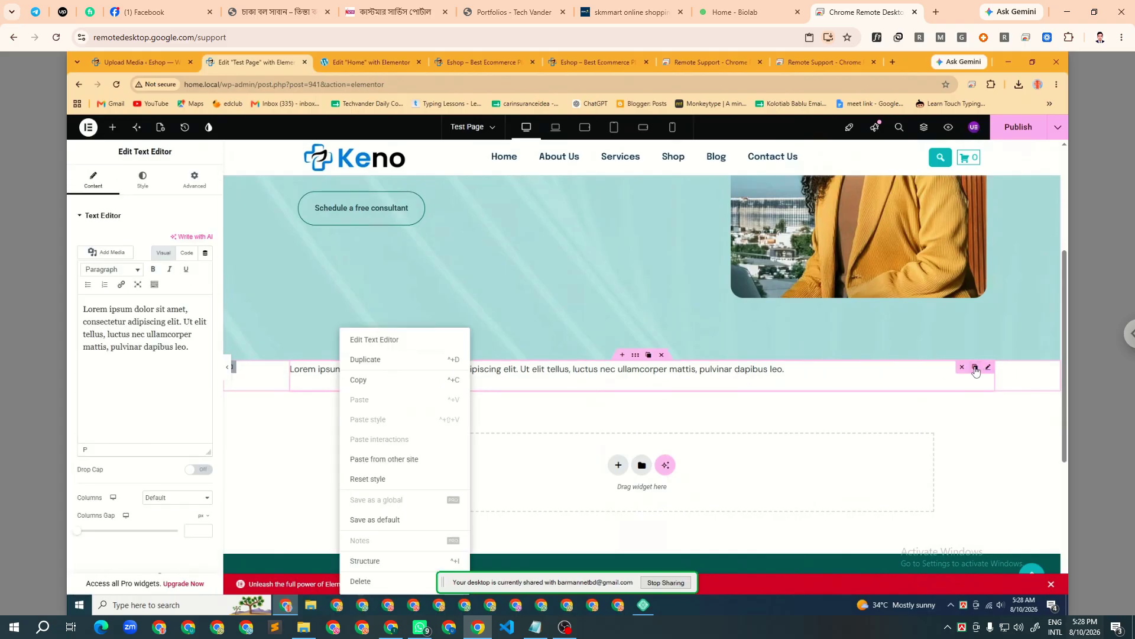
{"action": "left_click", "coordinate": [364, 359]}
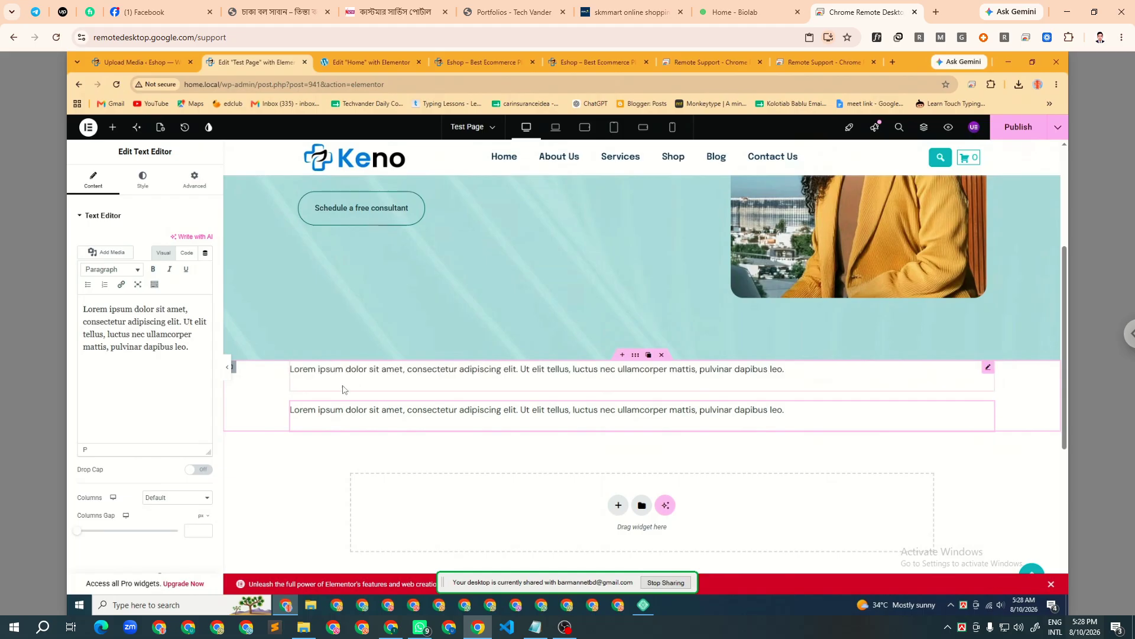
- Open the settings of the container holding the two text blocks and set its item direction to a left-to-right row
{"action": "left_click", "coordinate": [234, 372]}
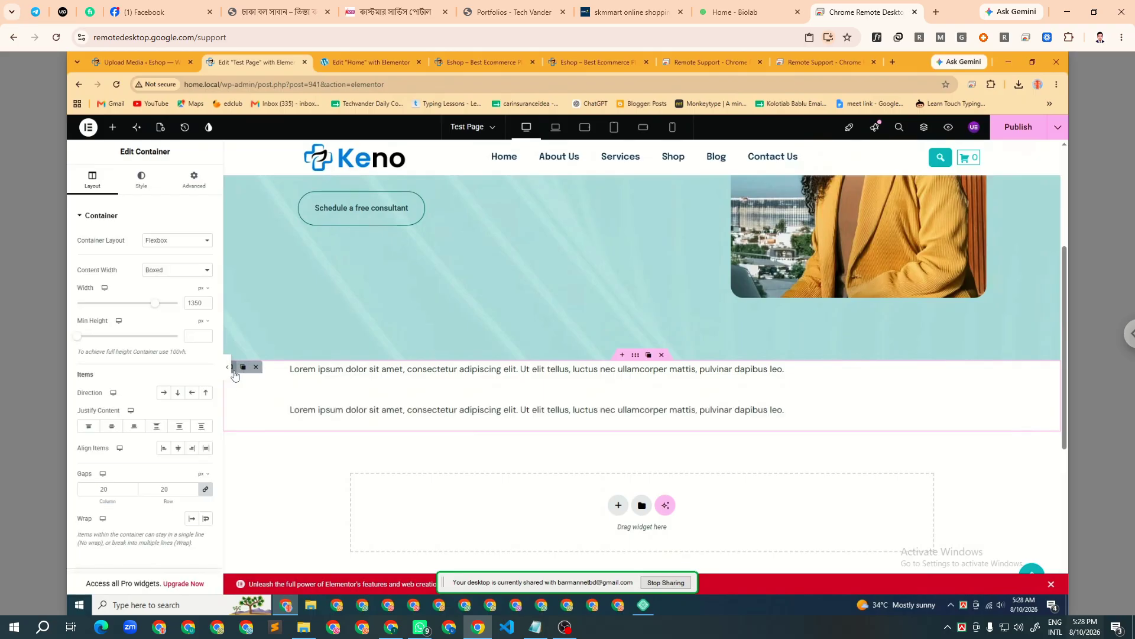
{"action": "double_click", "coordinate": [86, 375]}
{"action": "double_click", "coordinate": [91, 393]}
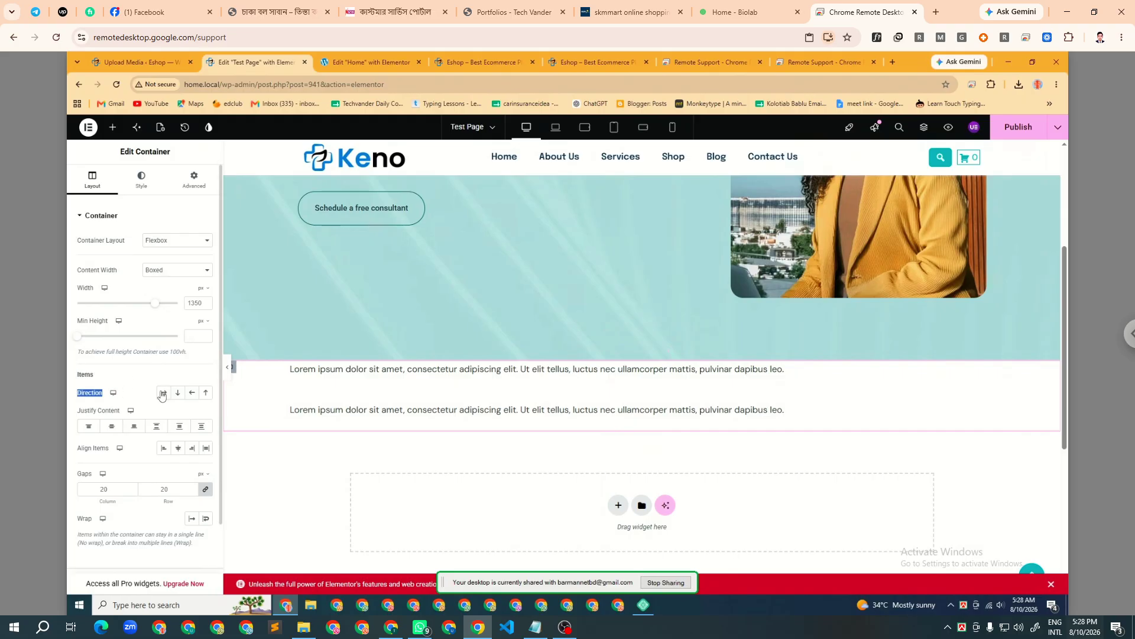
{"action": "left_click", "coordinate": [164, 394]}
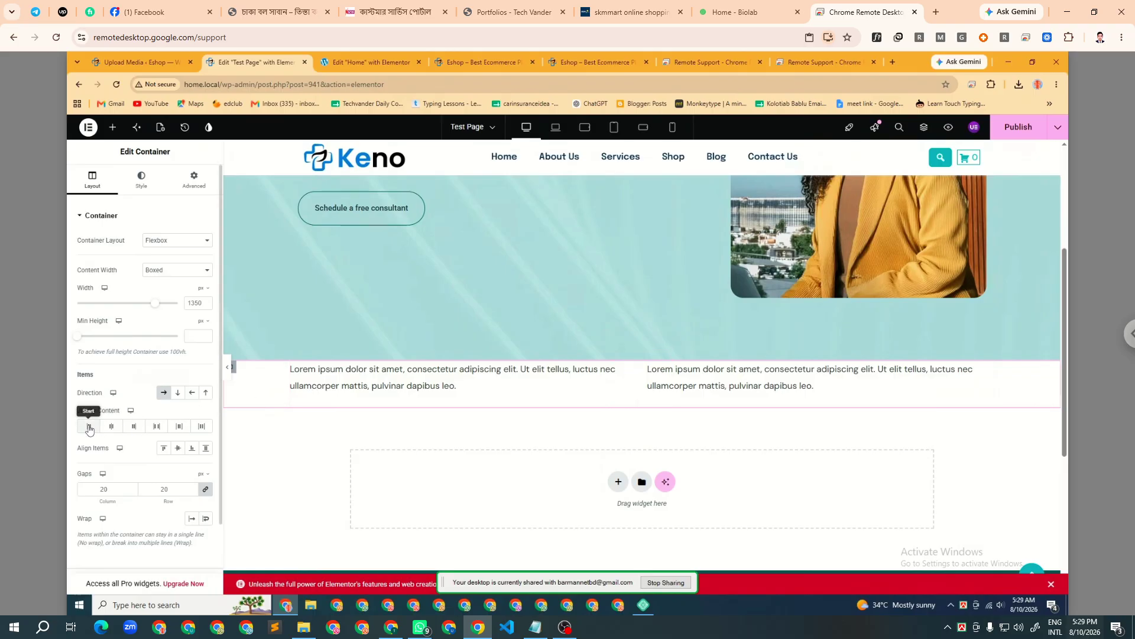
- Try the container's Justify Content options Center, End, Space Between and Space Around in turn, ending on Space Evenly
{"action": "left_click", "coordinate": [115, 429]}
{"action": "left_click", "coordinate": [138, 428]}
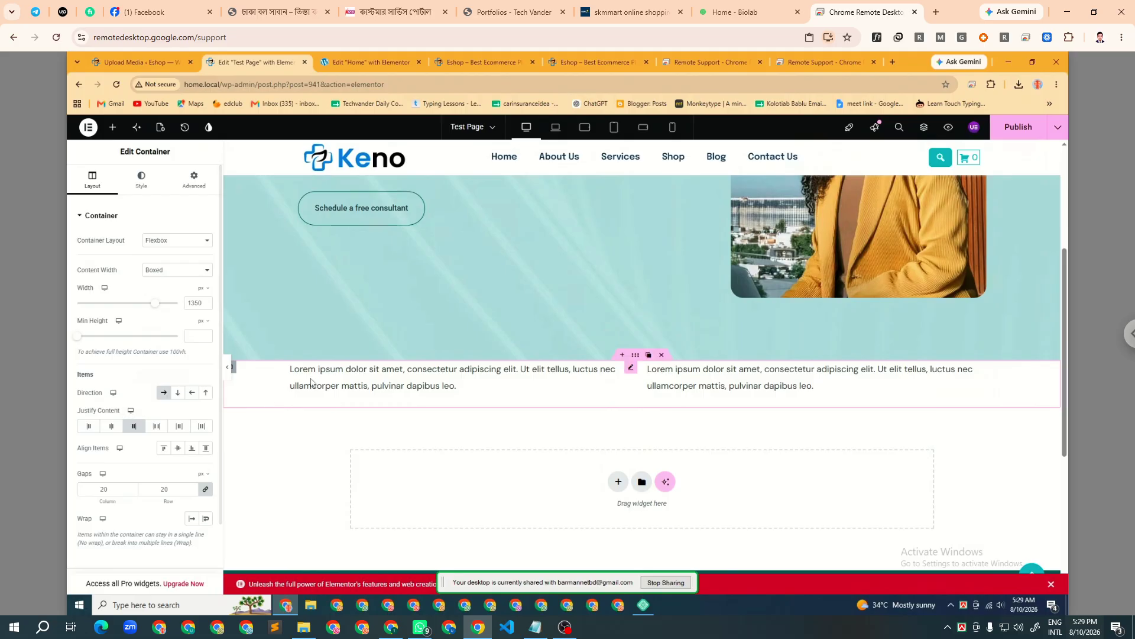
{"action": "left_click", "coordinate": [157, 429]}
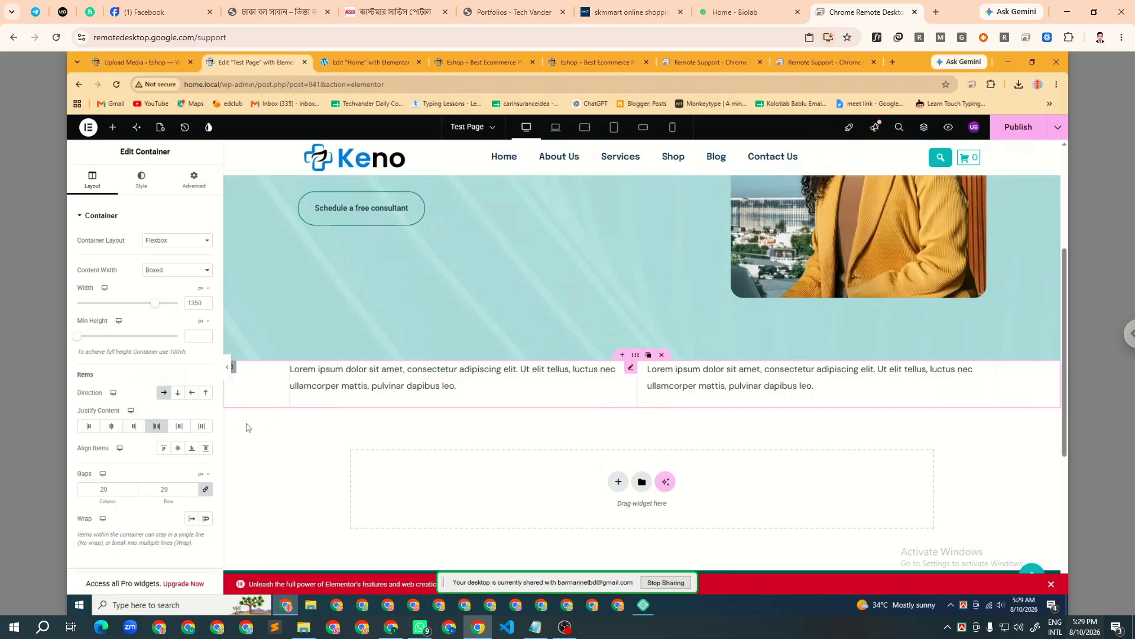
{"action": "left_click", "coordinate": [180, 428]}
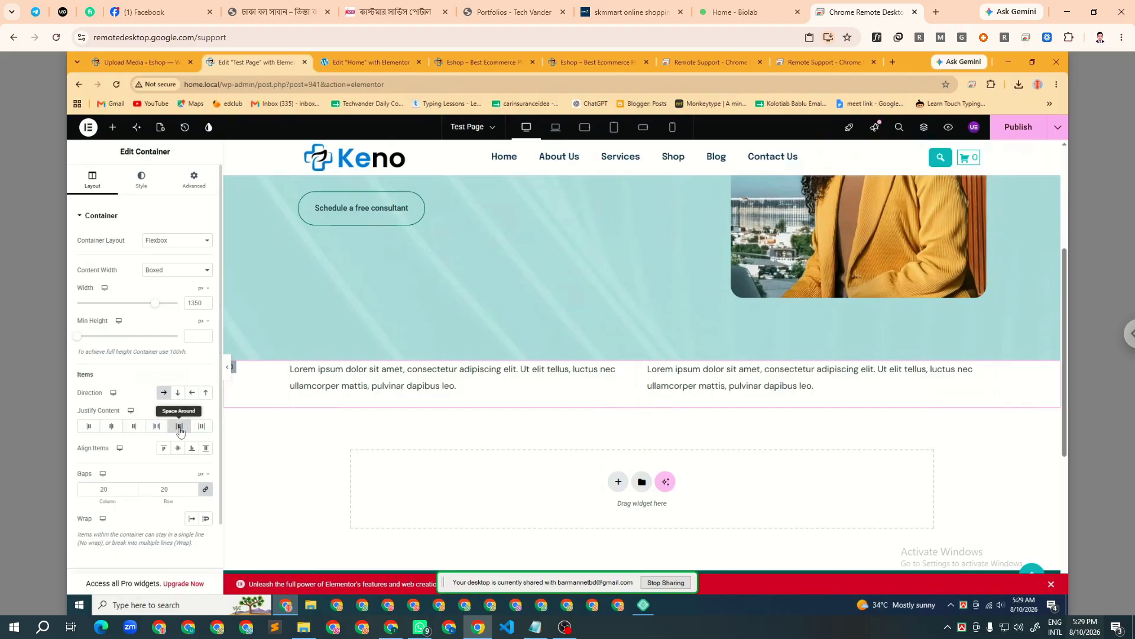
{"action": "left_click", "coordinate": [195, 430]}
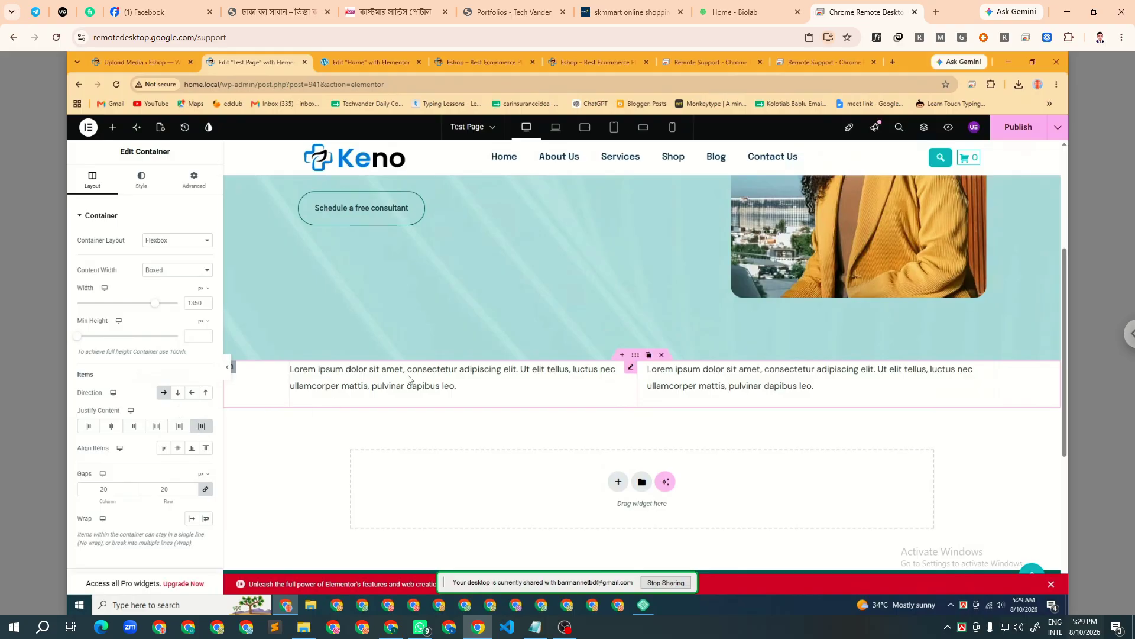
{"action": "left_click", "coordinate": [178, 447]}
- Delete both Text Editor widgets from the container so it is empty
{"action": "right_click", "coordinate": [350, 387]}
{"action": "left_click", "coordinate": [371, 585]}
{"action": "right_click", "coordinate": [628, 375]}
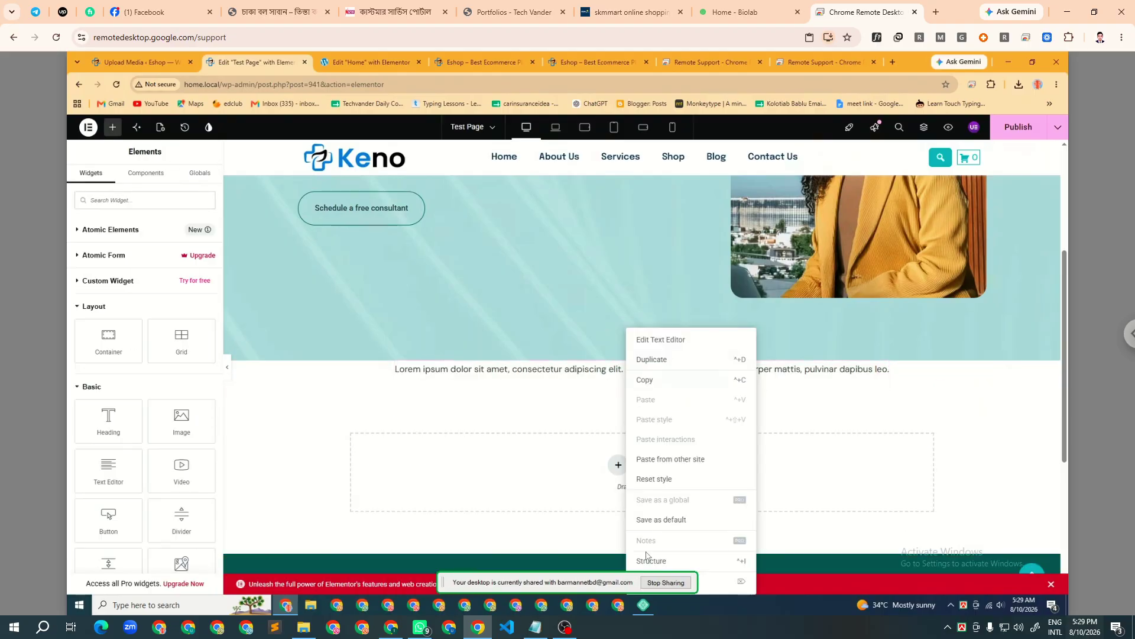
{"action": "left_click", "coordinate": [649, 561]}
{"action": "right_click", "coordinate": [987, 359]}
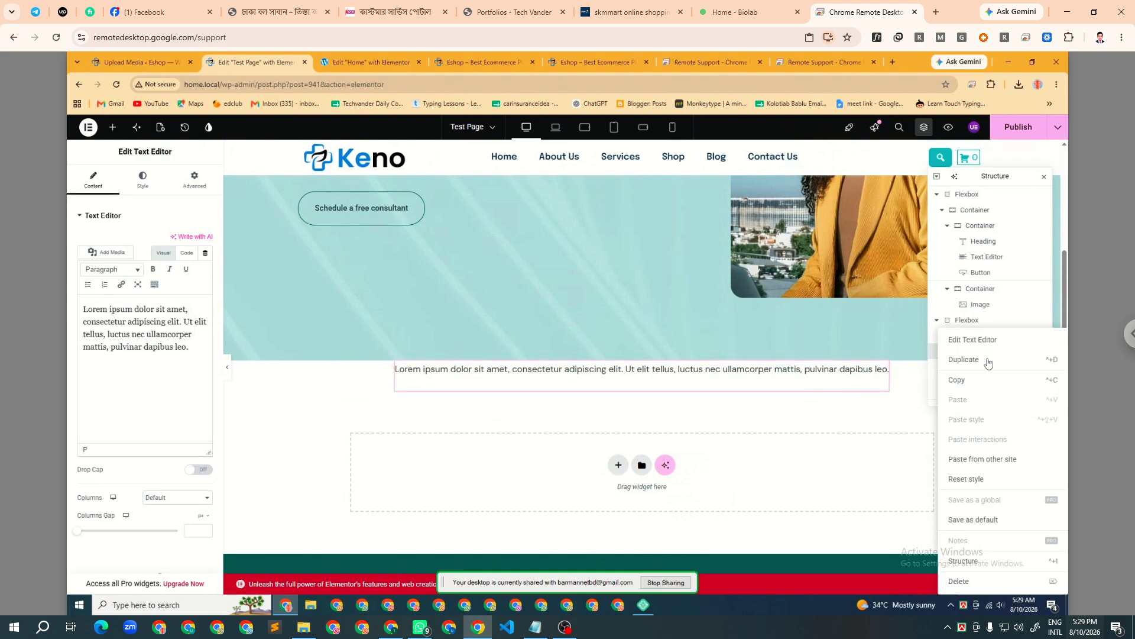
{"action": "left_click", "coordinate": [958, 581]}
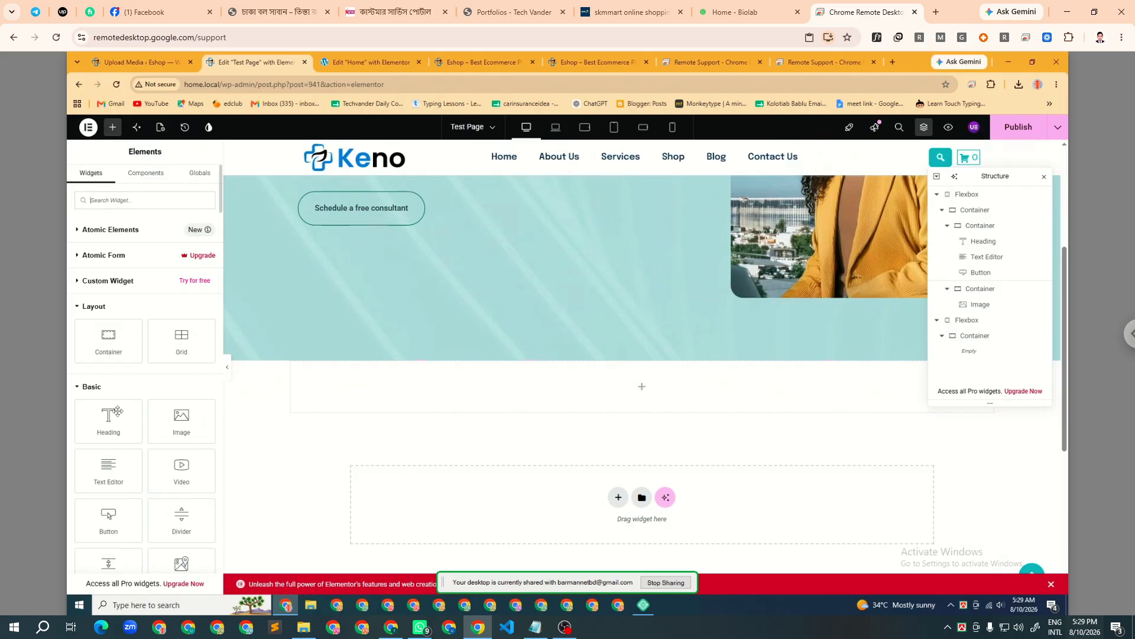
- Add a nested container inside the boxed container and duplicate it beside the first, then reopen the parent container's settings
{"action": "left_click_drag", "start_coordinate": [108, 338], "coordinate": [334, 405]}
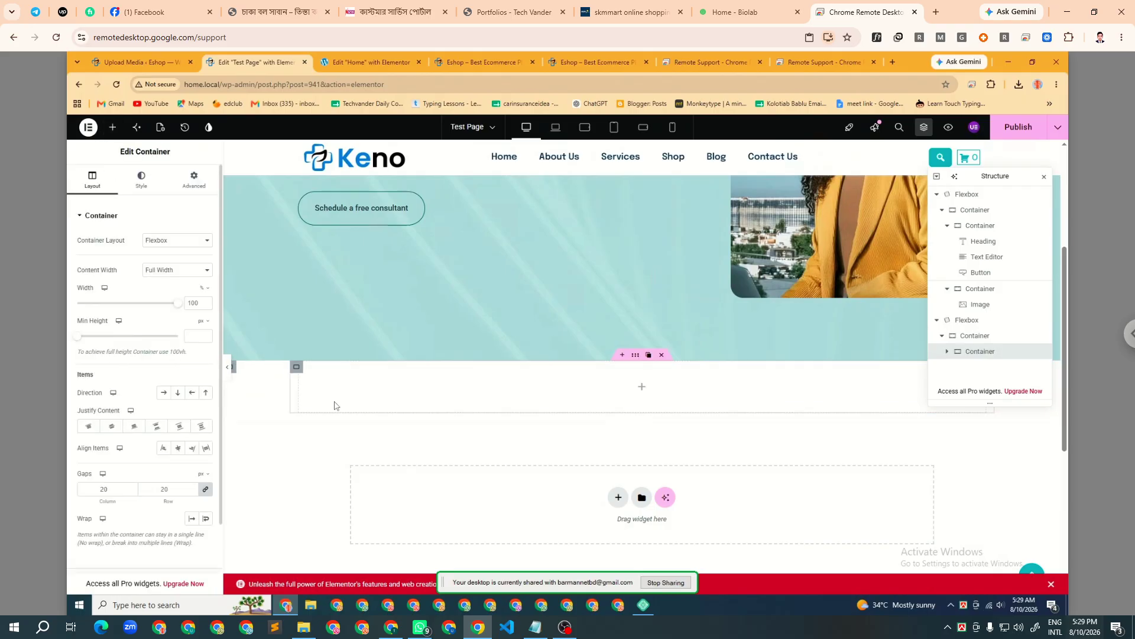
{"action": "left_click", "coordinate": [309, 367]}
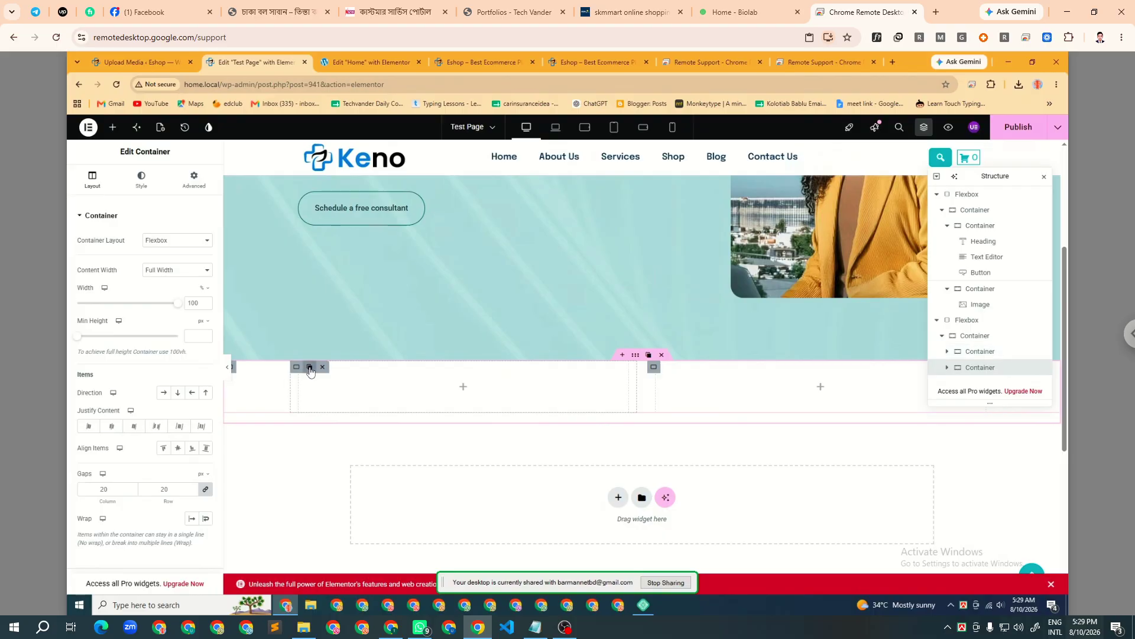
{"action": "left_click", "coordinate": [235, 368]}
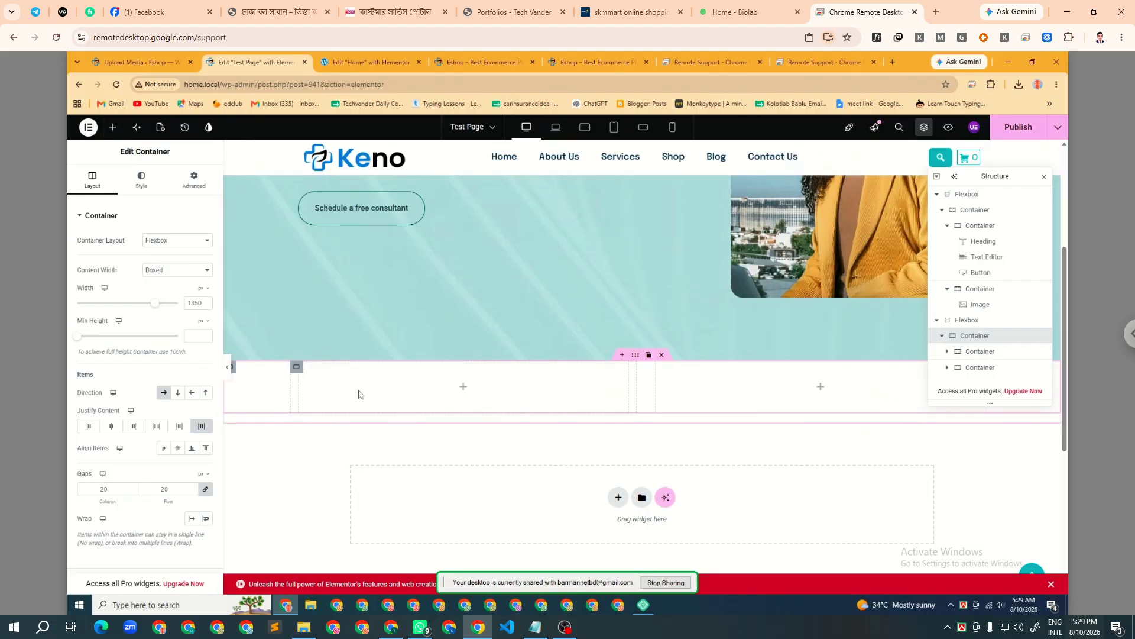
- Examine the page structure by selecting the second Flexbox, its parent container and both nested containers, comparing them with the hero section
{"action": "left_click", "coordinate": [974, 368]}
{"action": "left_click", "coordinate": [974, 335]}
{"action": "left_click", "coordinate": [112, 126]}
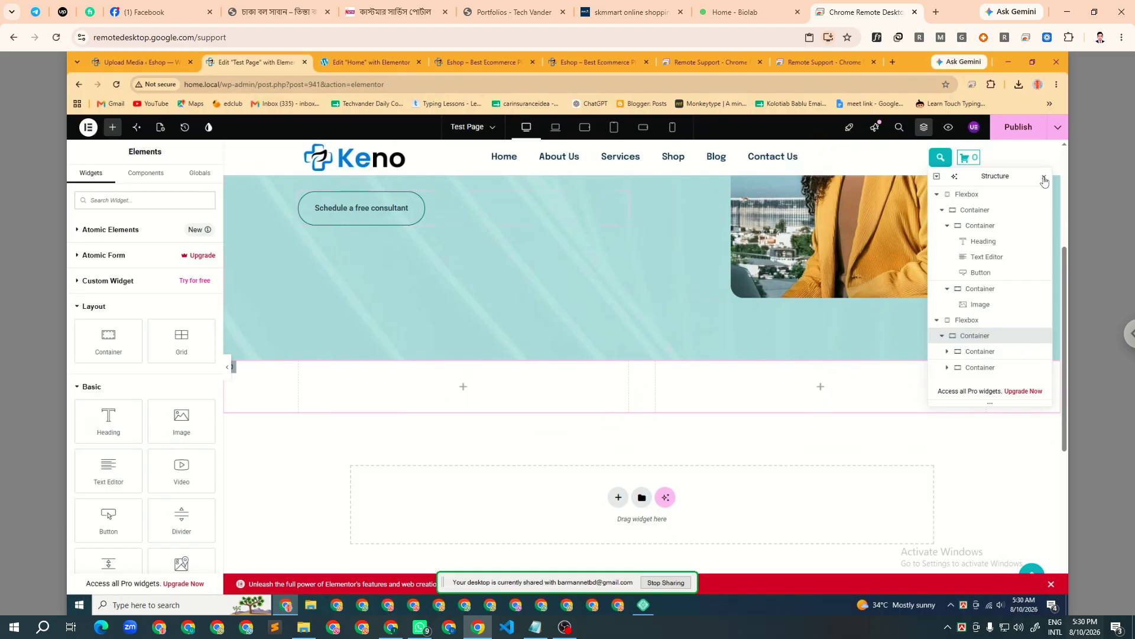
{"action": "left_click", "coordinate": [971, 337]}
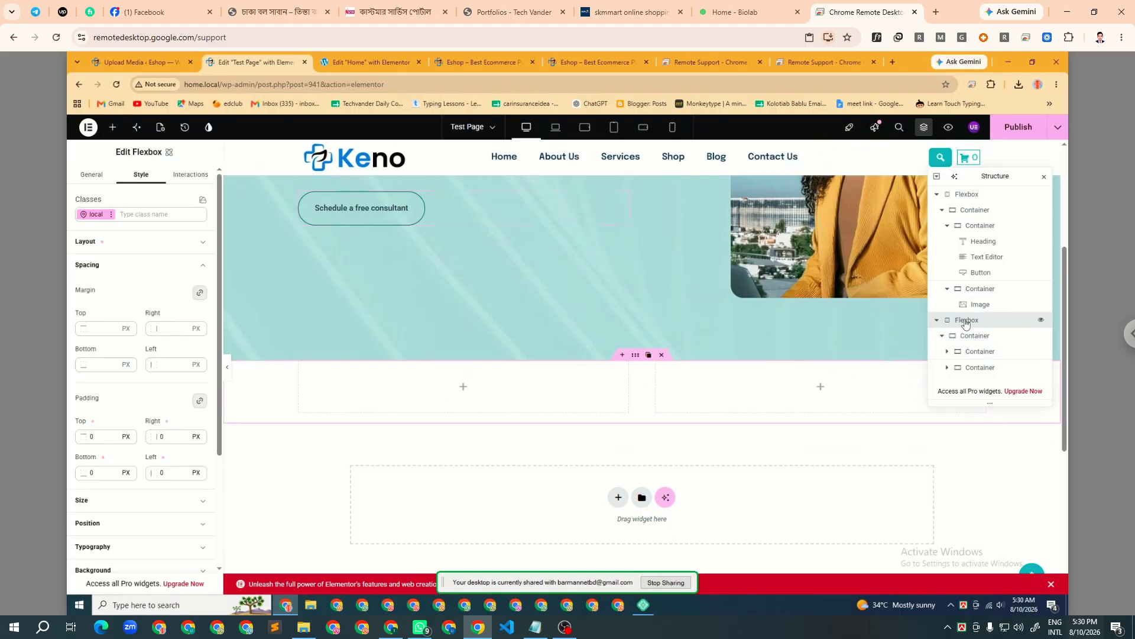
{"action": "scroll", "coordinate": [489, 274], "scroll_direction": "down", "scroll_amount": 4}
{"action": "scroll", "coordinate": [484, 263], "scroll_direction": "up", "scroll_amount": 8}
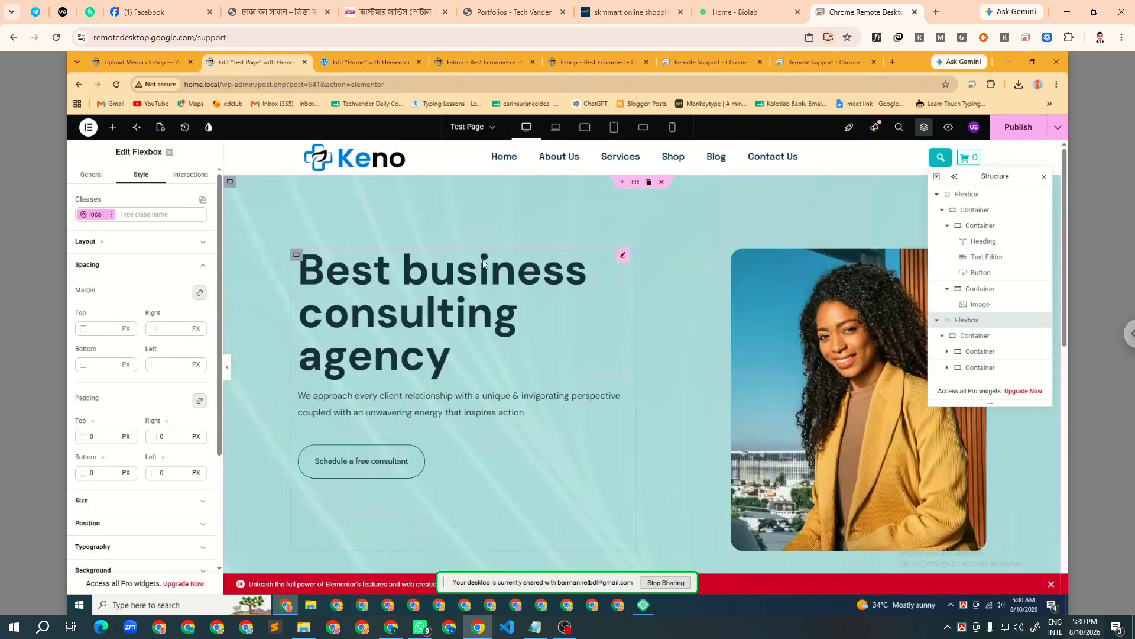
{"action": "scroll", "coordinate": [484, 263], "scroll_direction": "down", "scroll_amount": 4}
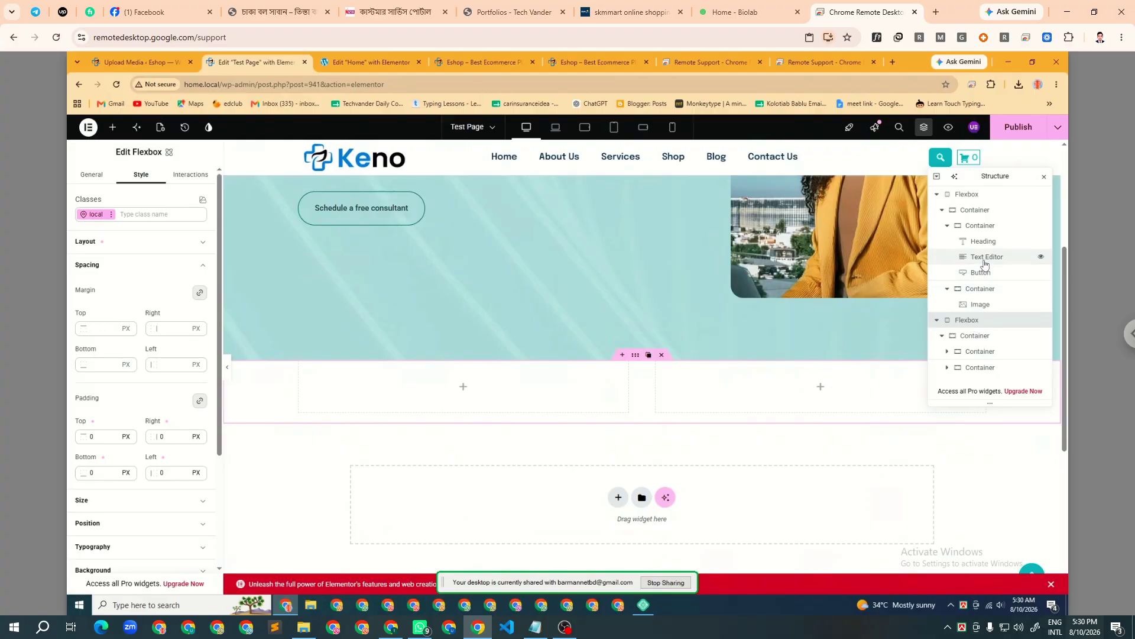
{"action": "left_click", "coordinate": [974, 336]}
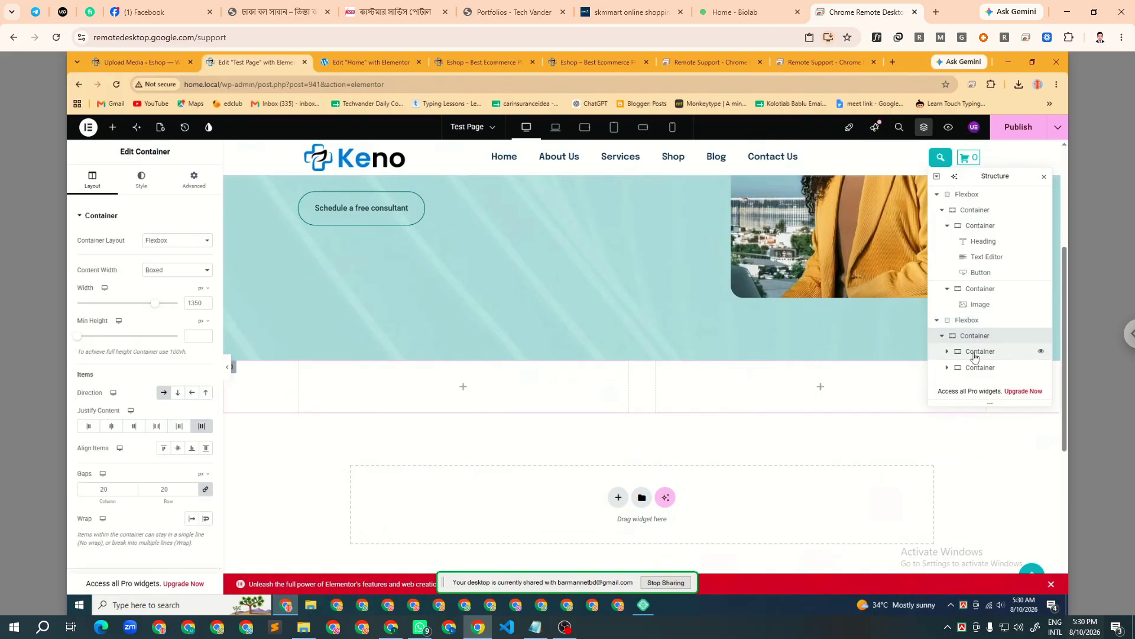
{"action": "left_click", "coordinate": [973, 354]}
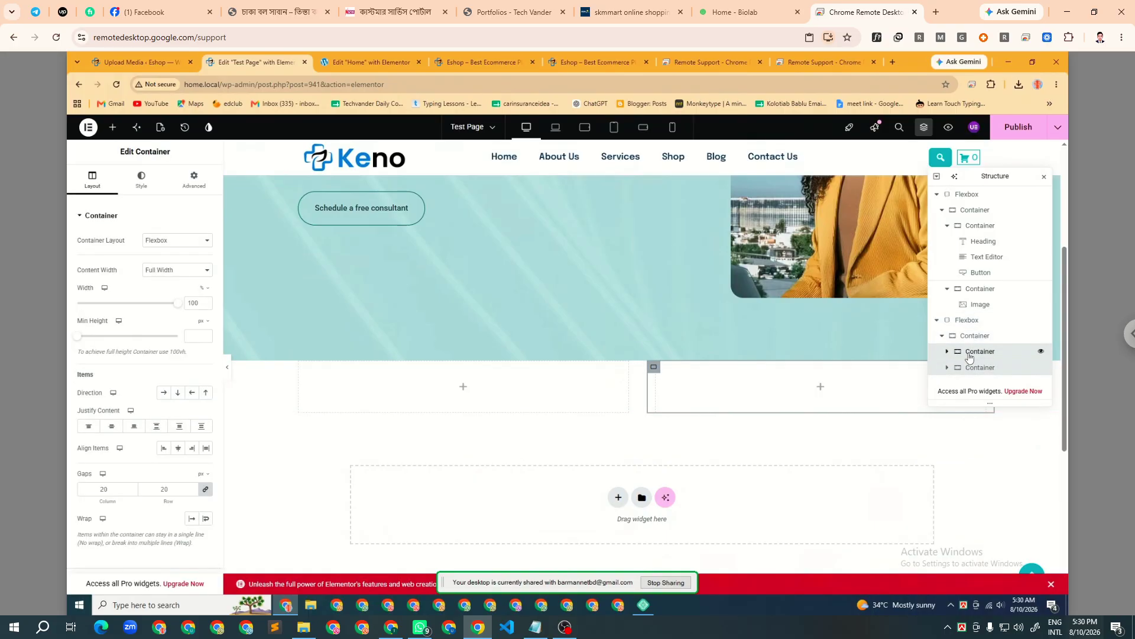
{"action": "left_click", "coordinate": [971, 366]}
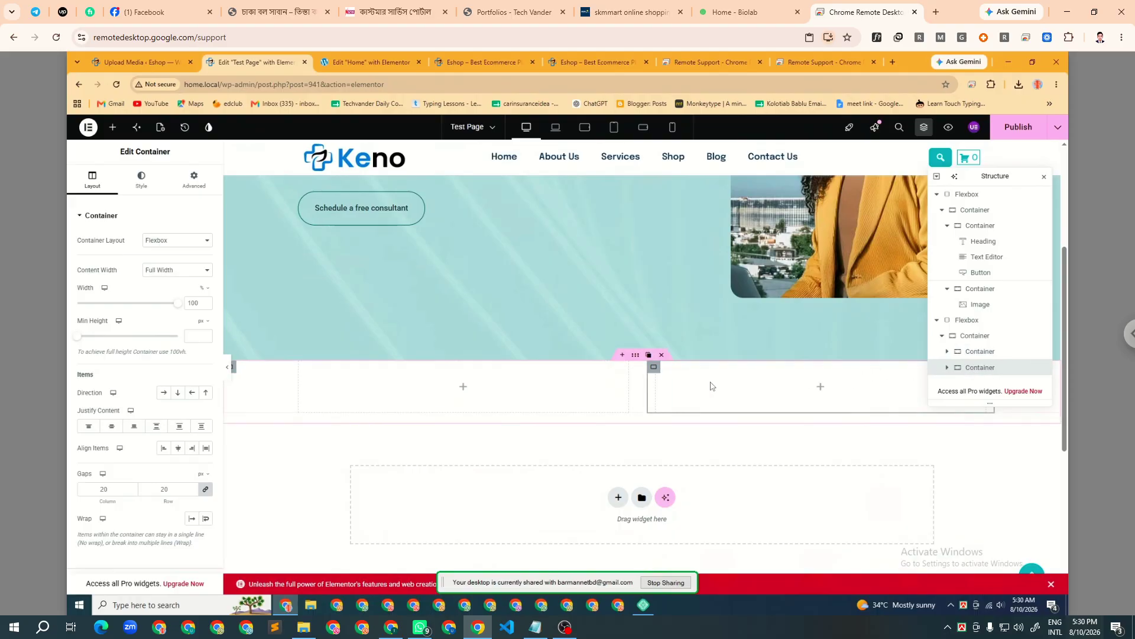
{"action": "left_click", "coordinate": [971, 353]}
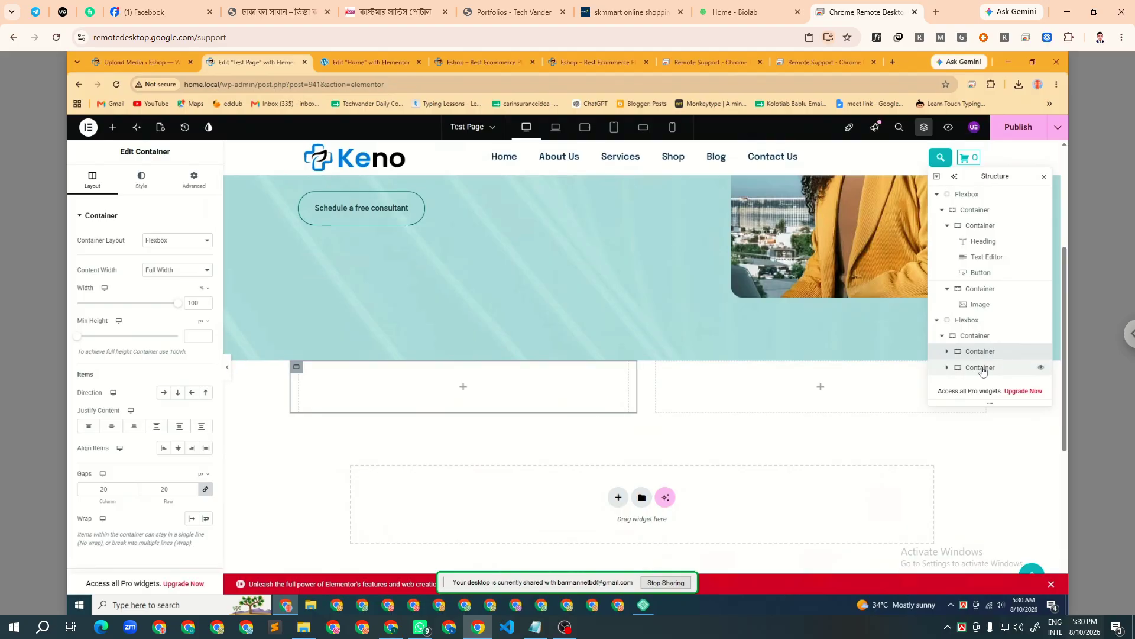
{"action": "left_click", "coordinate": [976, 368]}
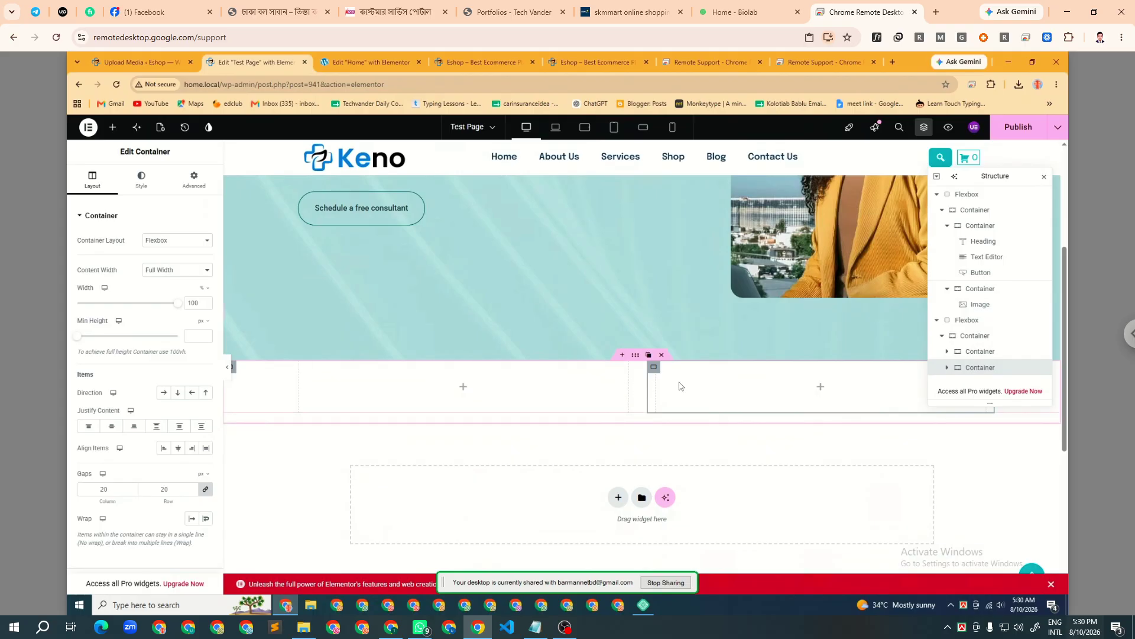
- Add an Image widget to the first nested container and choose the hero-2-1-1 photo of the woman from the media library
{"action": "left_click", "coordinate": [113, 128]}
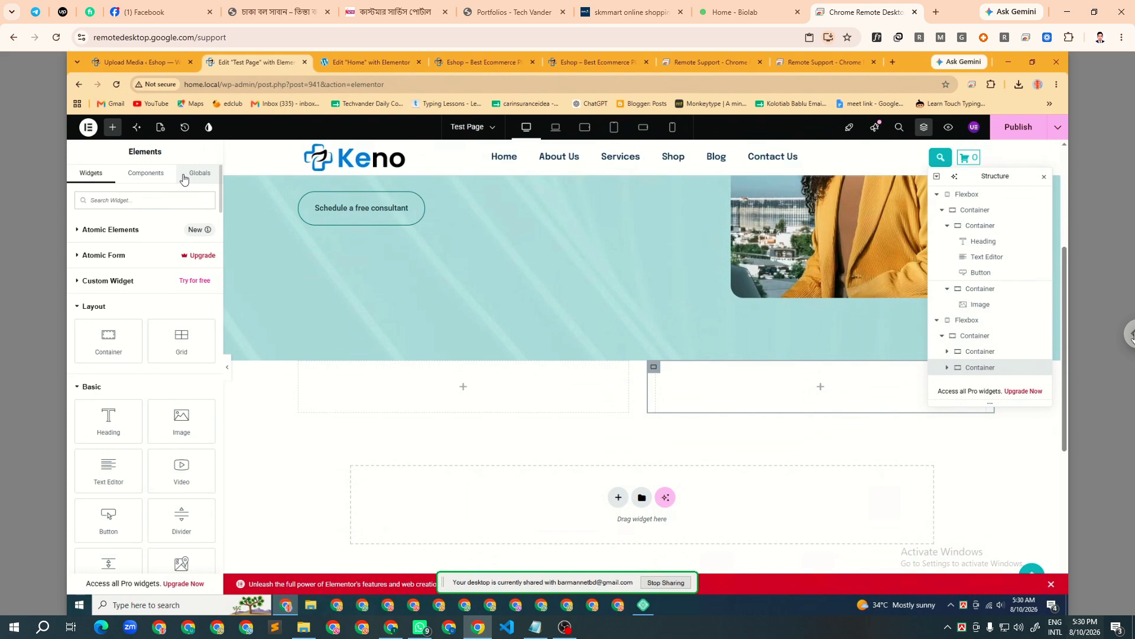
{"action": "left_click_drag", "start_coordinate": [174, 417], "coordinate": [330, 391]}
{"action": "left_click", "coordinate": [142, 278]}
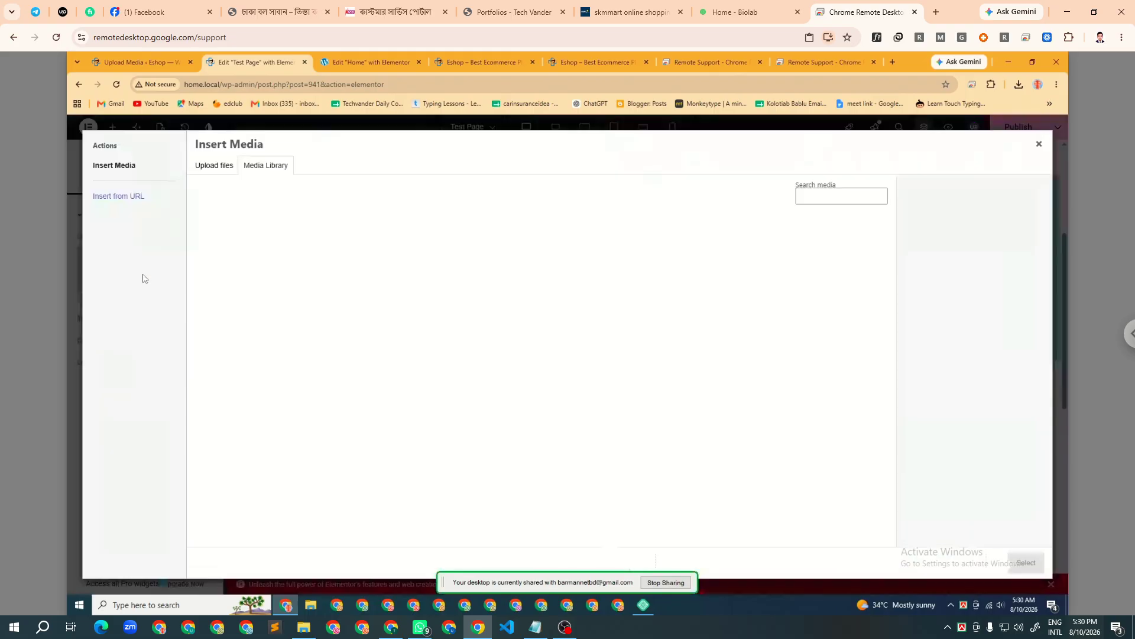
{"action": "left_click", "coordinate": [253, 261]}
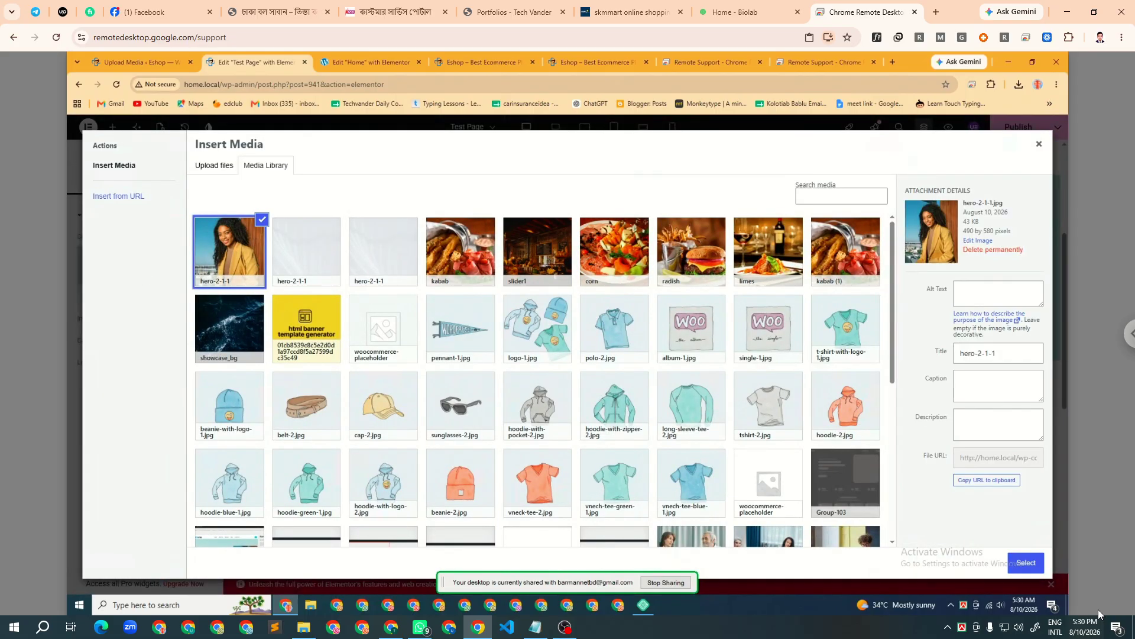
{"action": "left_click", "coordinate": [1026, 562]}
- Copy the image widget from the first nested container and paste it into the second one
{"action": "right_click", "coordinate": [495, 408]}
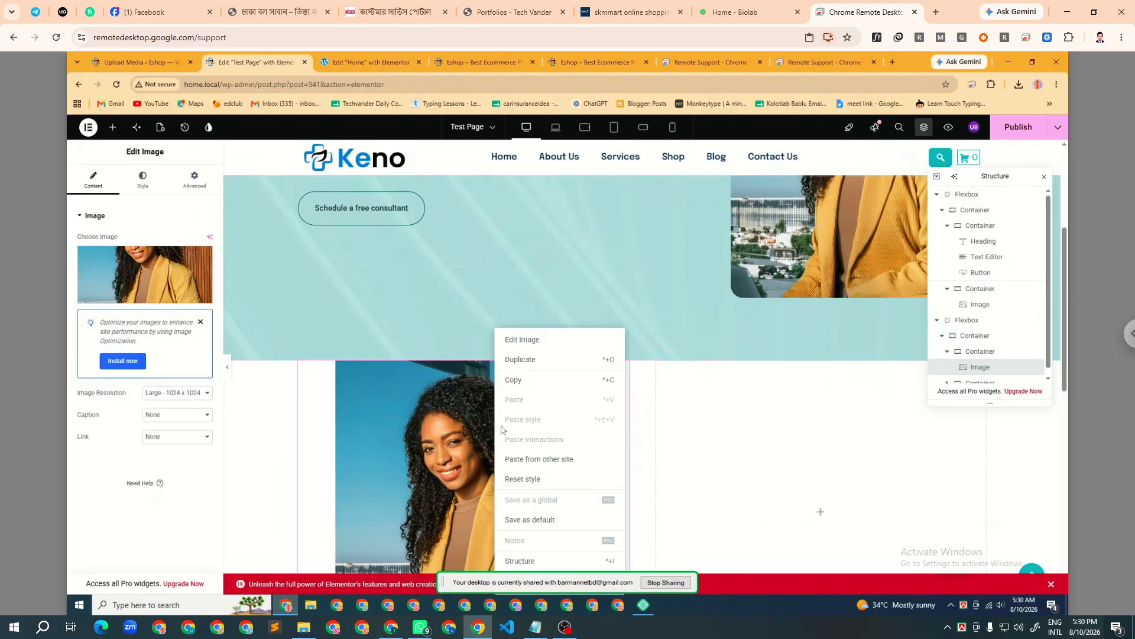
{"action": "left_click", "coordinate": [753, 444]}
{"action": "right_click", "coordinate": [797, 463]}
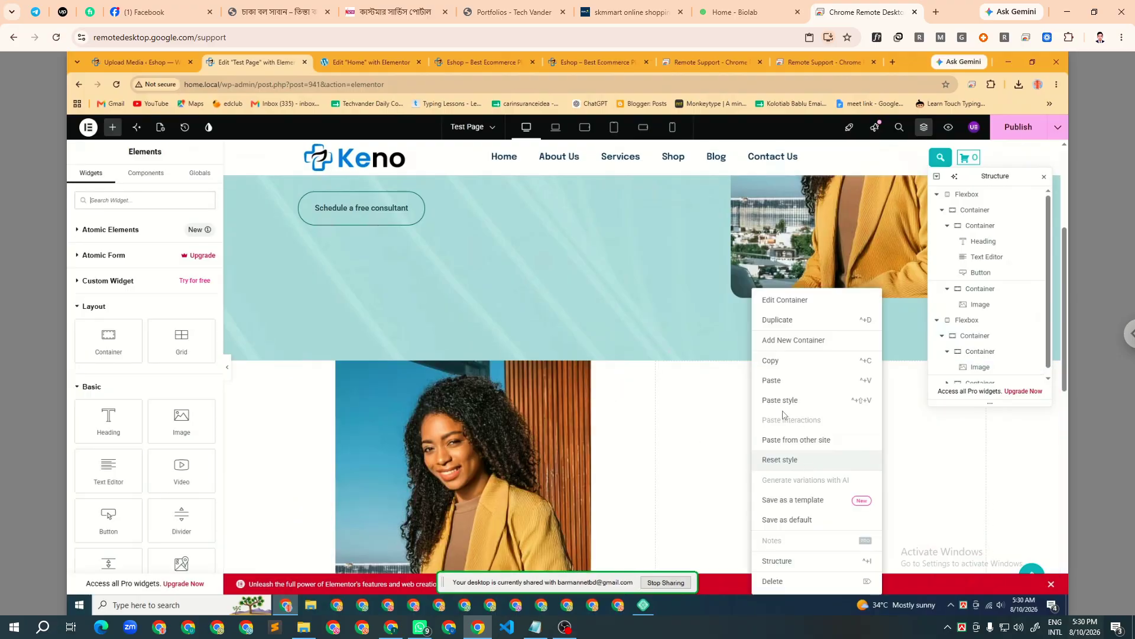
{"action": "left_click", "coordinate": [770, 383]}
- Set the width of the image in the first nested container to 100%
{"action": "left_click", "coordinate": [541, 429]}
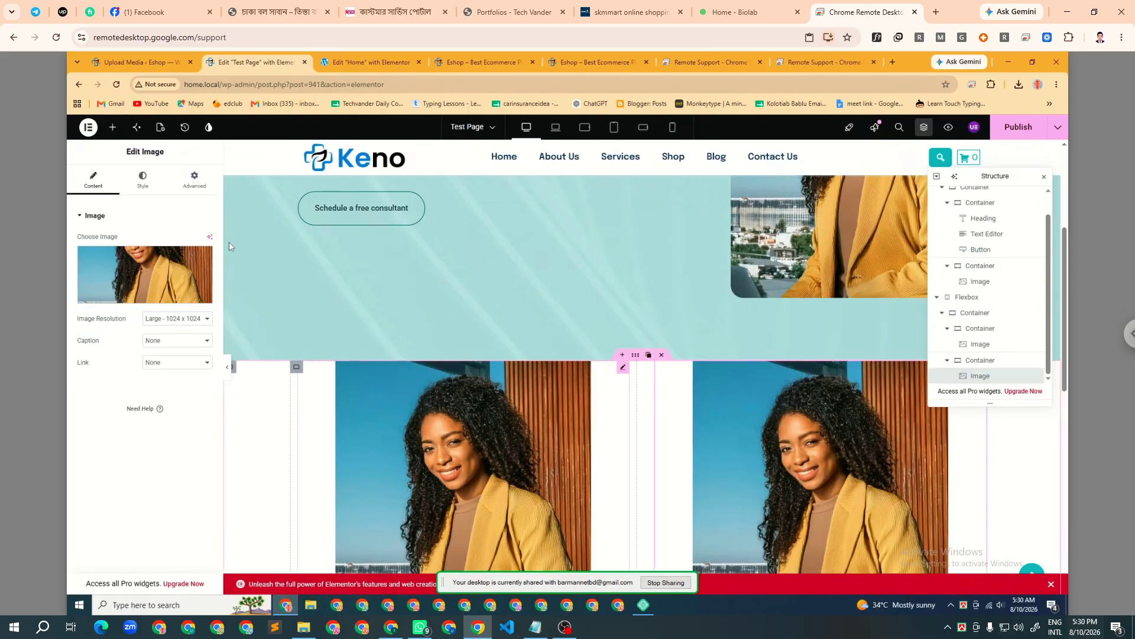
{"action": "left_click", "coordinate": [142, 179]}
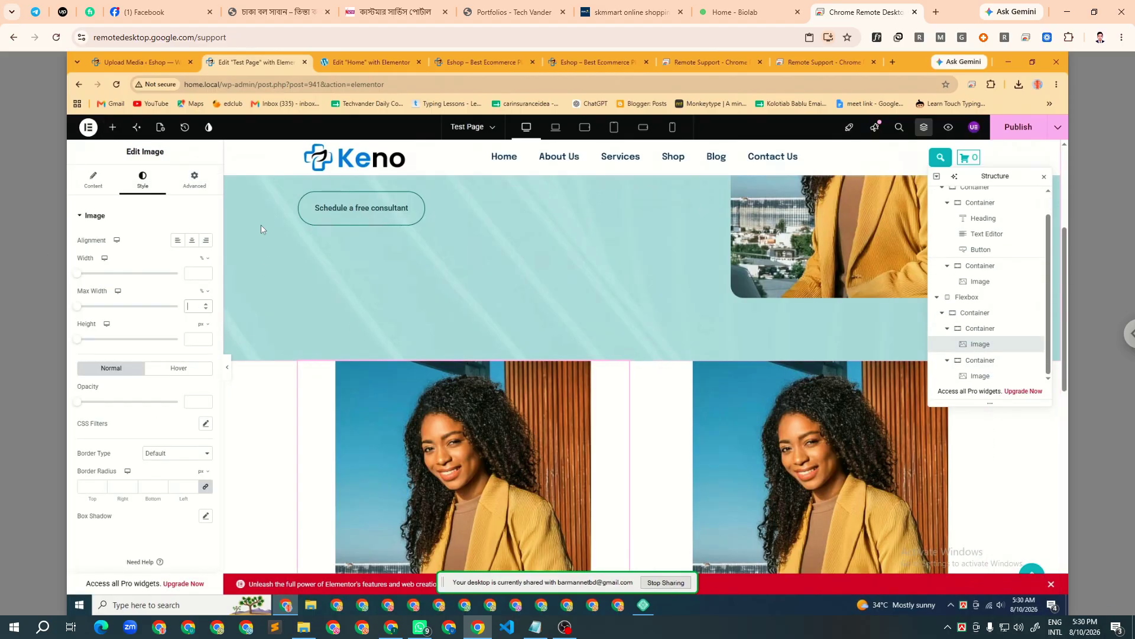
{"action": "left_click", "coordinate": [192, 272]}
{"action": "type", "text": "100"}
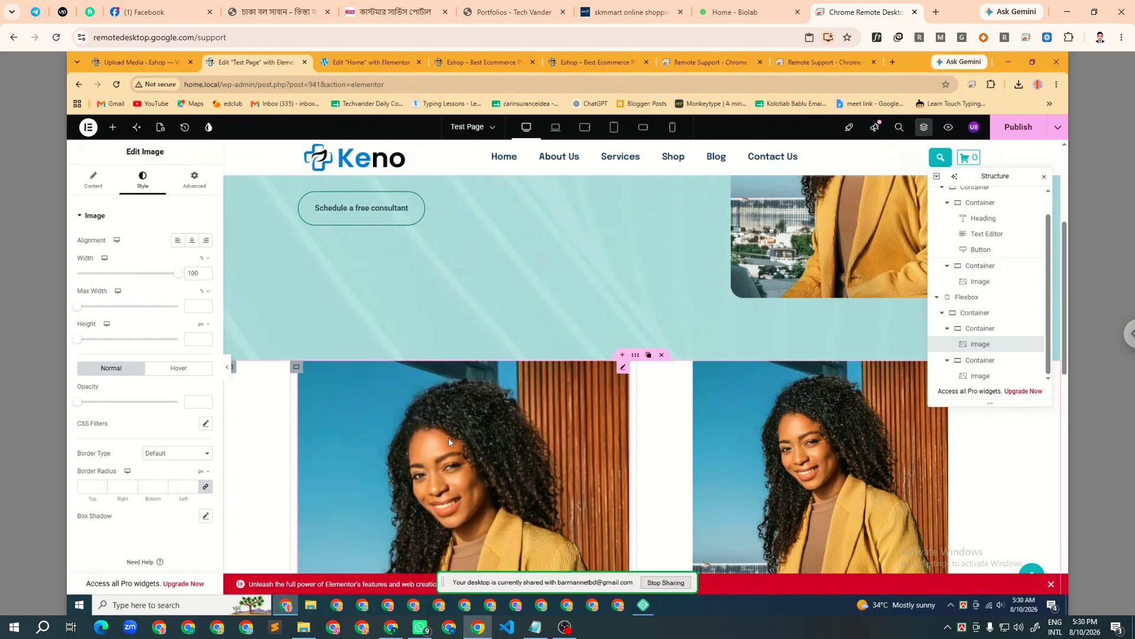
- Copy the first image and paste its style onto the image in the second nested container
{"action": "right_click", "coordinate": [448, 438]}
{"action": "left_click", "coordinate": [468, 382]}
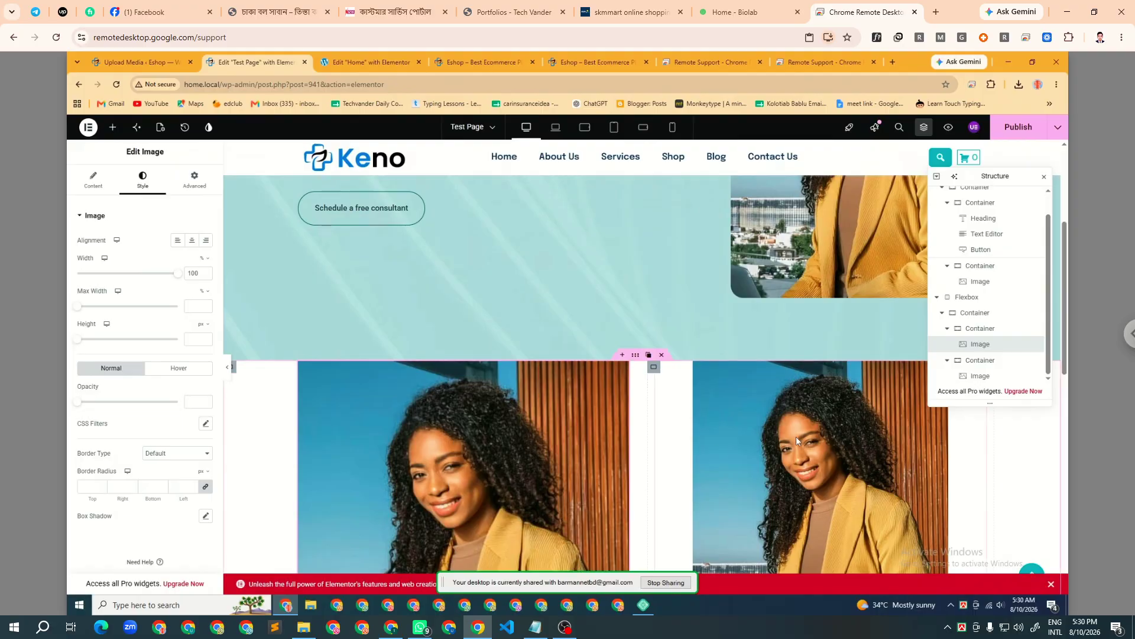
{"action": "right_click", "coordinate": [796, 437]}
{"action": "left_click", "coordinate": [819, 421]}
- Open the first nested container's advanced layout settings and set its padding to 0 on all four sides
{"action": "scroll", "coordinate": [819, 423], "scroll_direction": "down", "scroll_amount": 3}
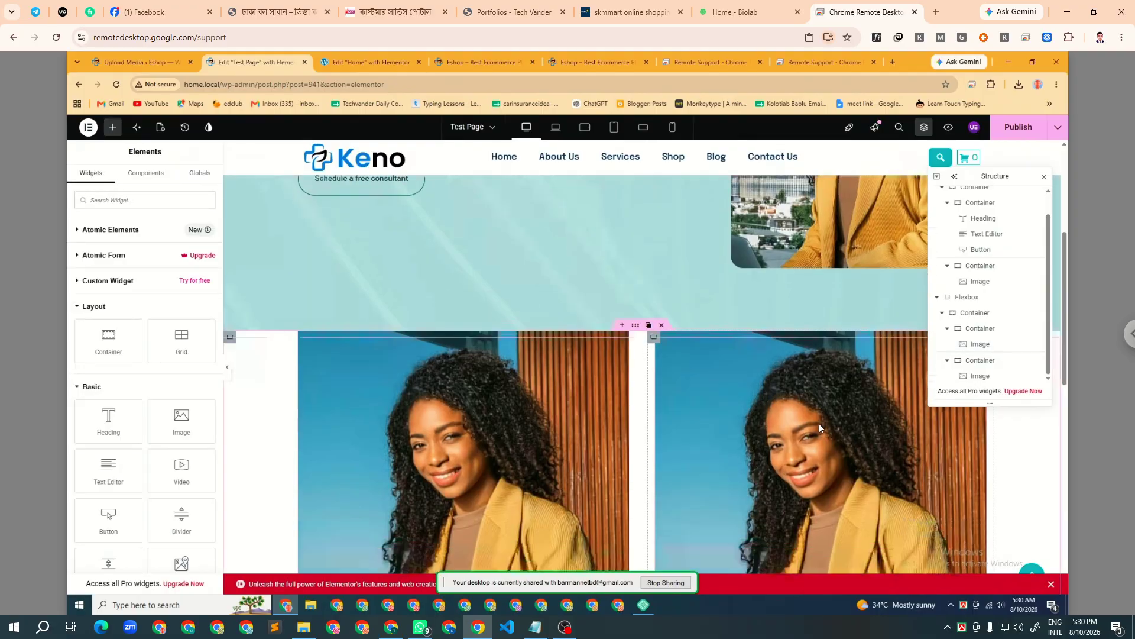
{"action": "scroll", "coordinate": [427, 384], "scroll_direction": "up", "scroll_amount": 1}
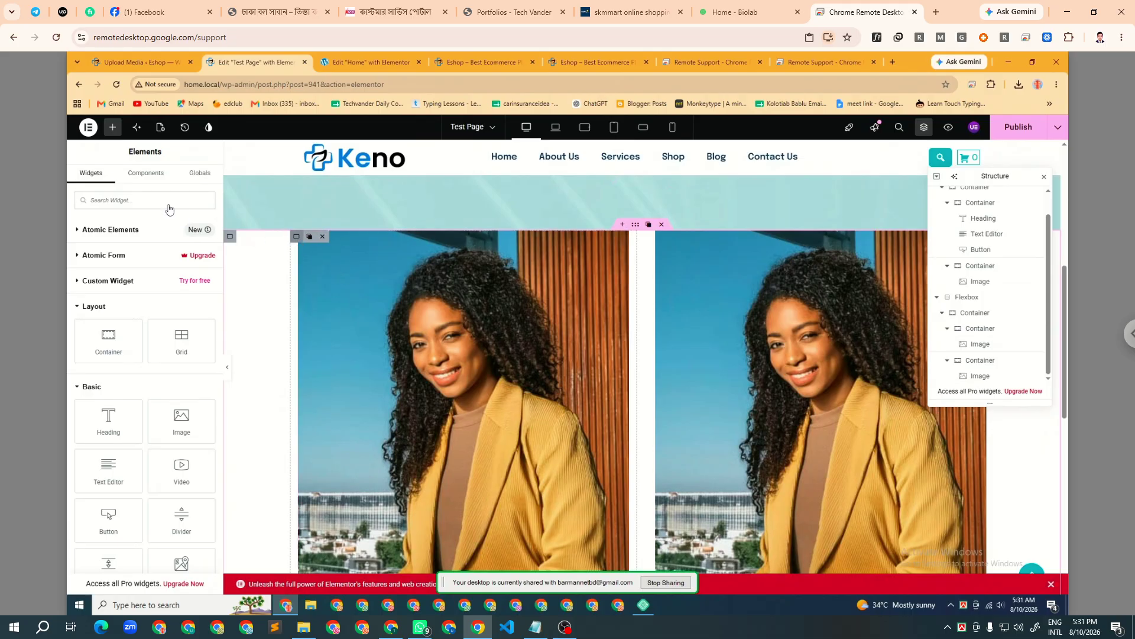
{"action": "left_click", "coordinate": [194, 179]}
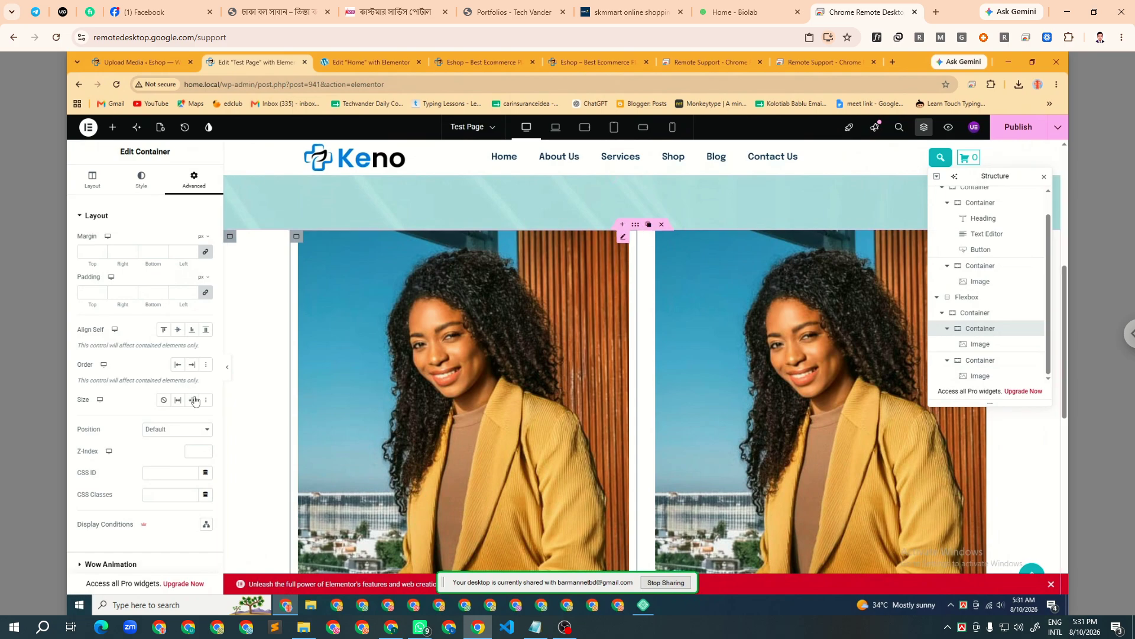
{"action": "left_click", "coordinate": [205, 292]}
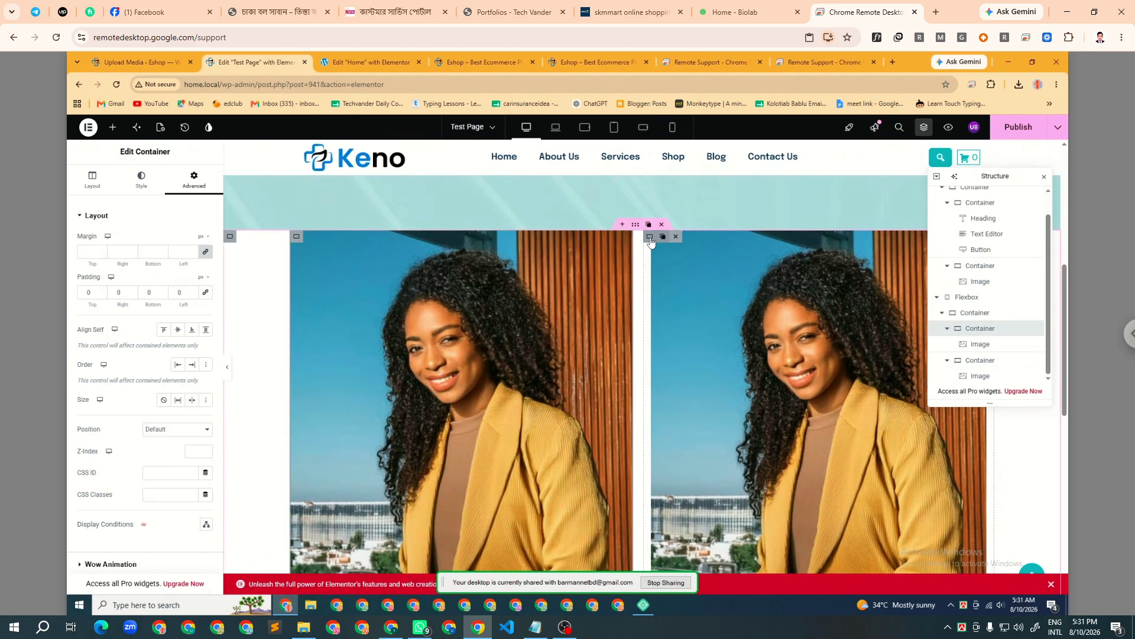
- Set the padding of the second nested image container to 0 on all four sides
{"action": "left_click", "coordinate": [647, 245]}
{"action": "left_click", "coordinate": [200, 193]}
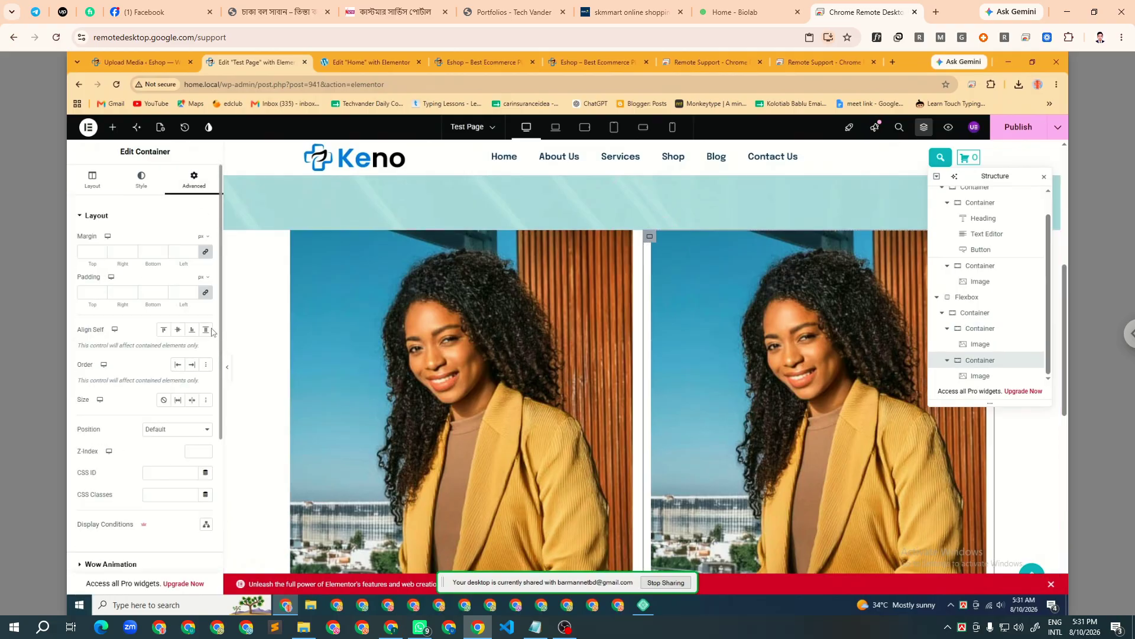
{"action": "left_click", "coordinate": [206, 293]}
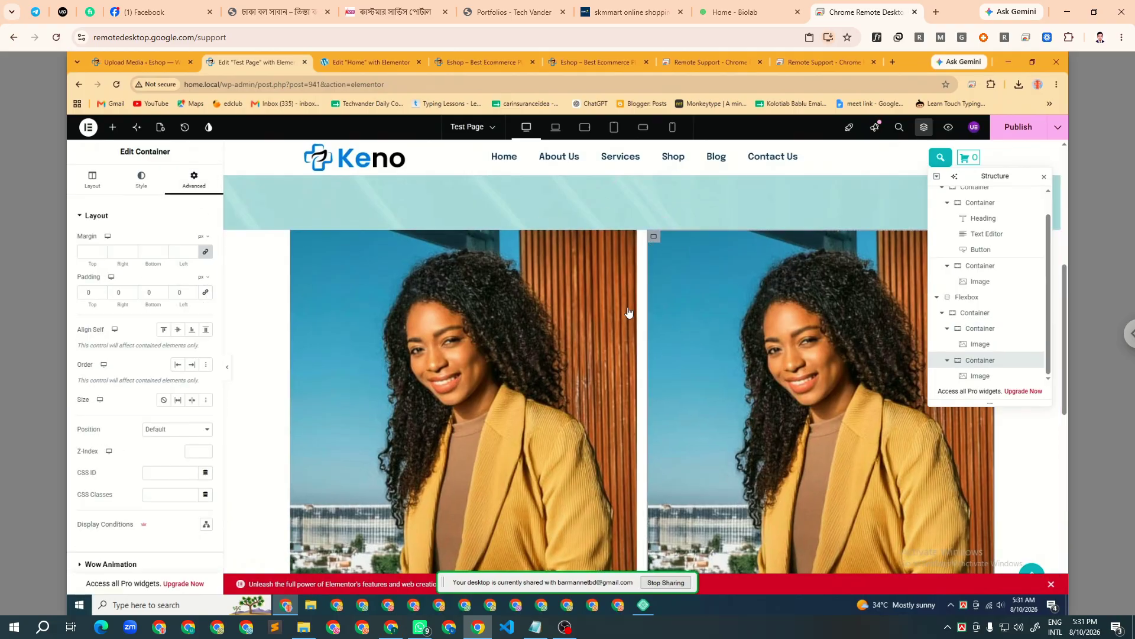
- Reopen the page structure from the first image and examine how the outer container holds the two nested image containers
{"action": "left_click", "coordinate": [1045, 176]}
{"action": "right_click", "coordinate": [467, 362]}
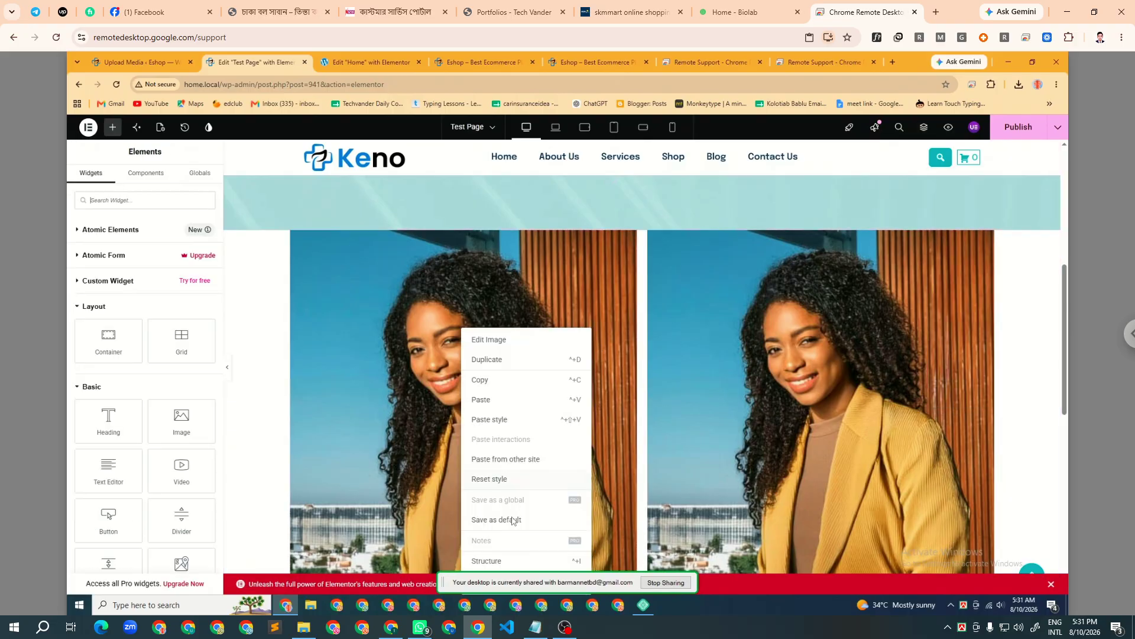
{"action": "left_click", "coordinate": [486, 561]}
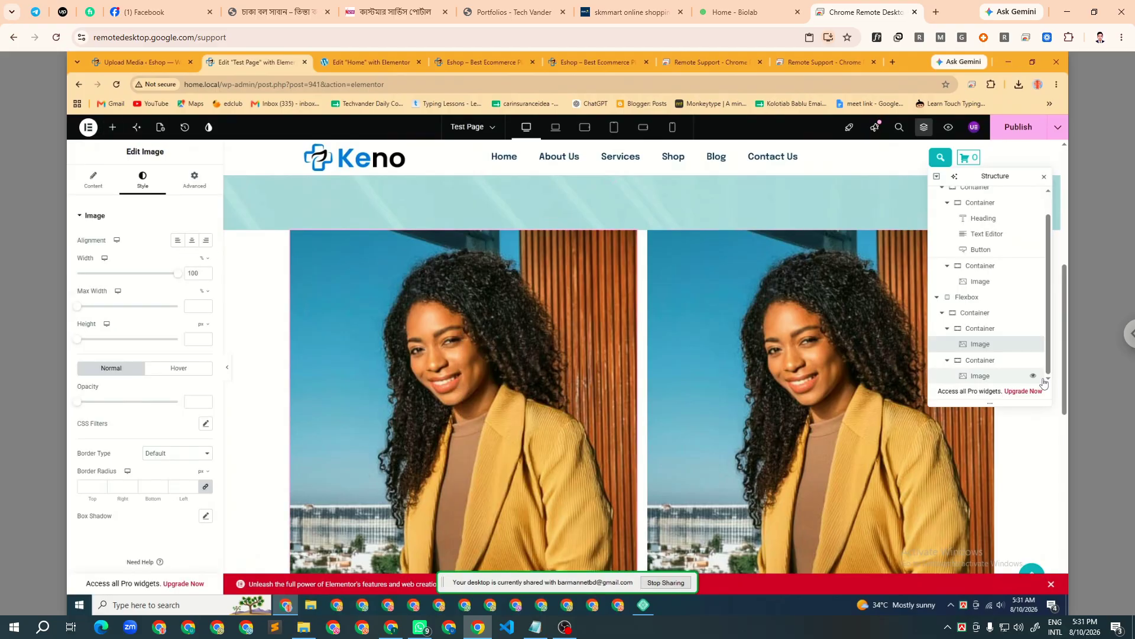
{"action": "left_click", "coordinate": [971, 314]}
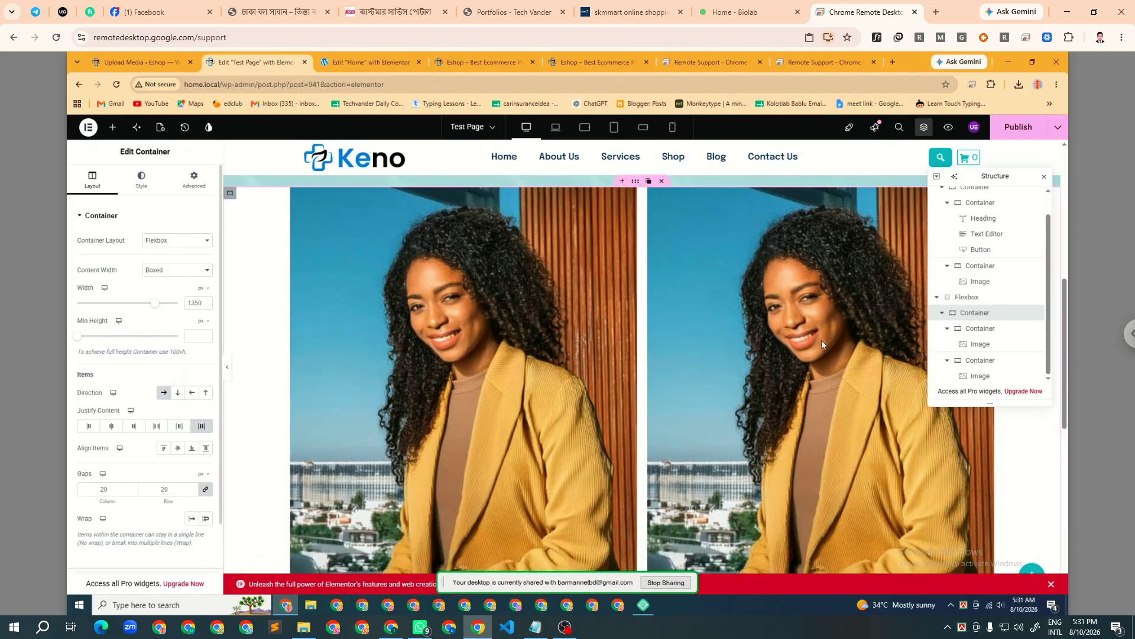
{"action": "left_click", "coordinate": [949, 331]}
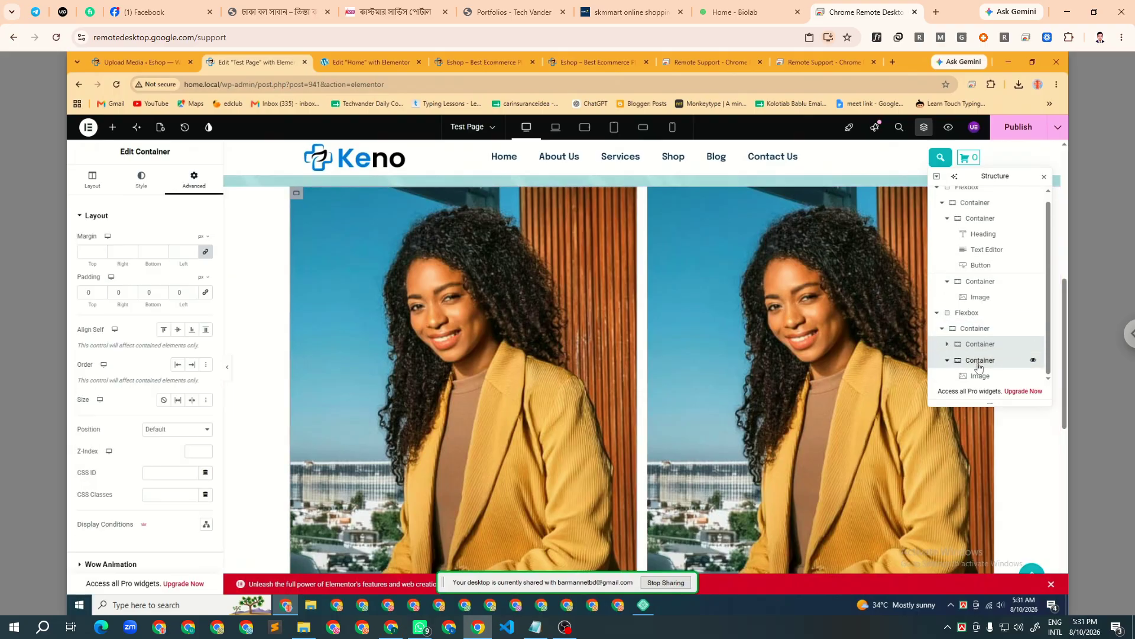
{"action": "left_click", "coordinate": [999, 360]}
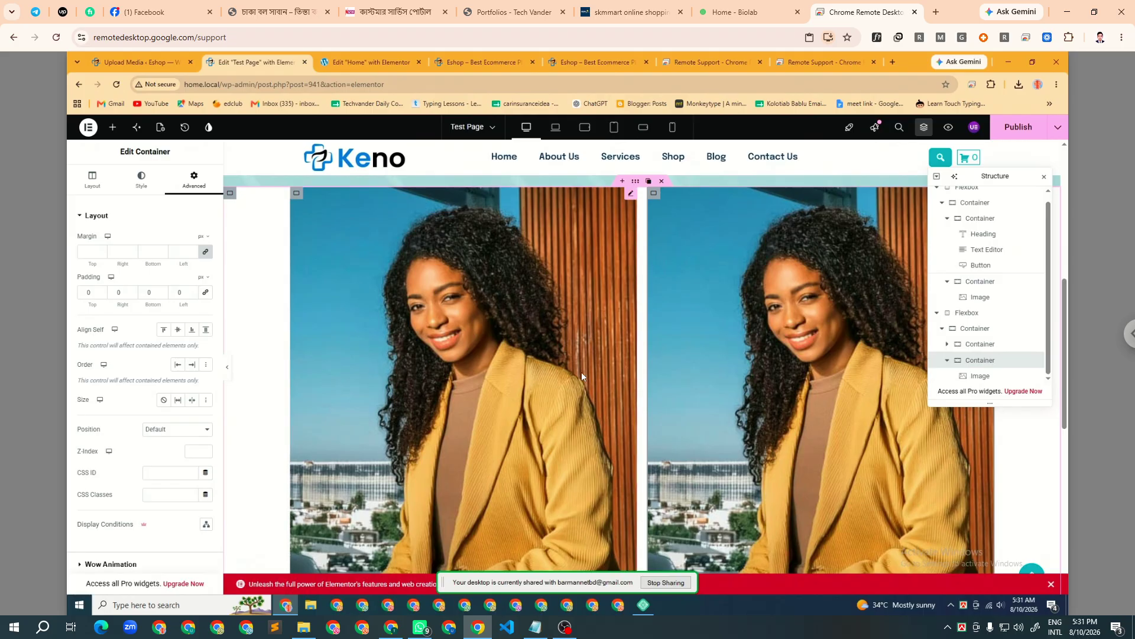
{"action": "scroll", "coordinate": [676, 307], "scroll_direction": "down", "scroll_amount": 1}
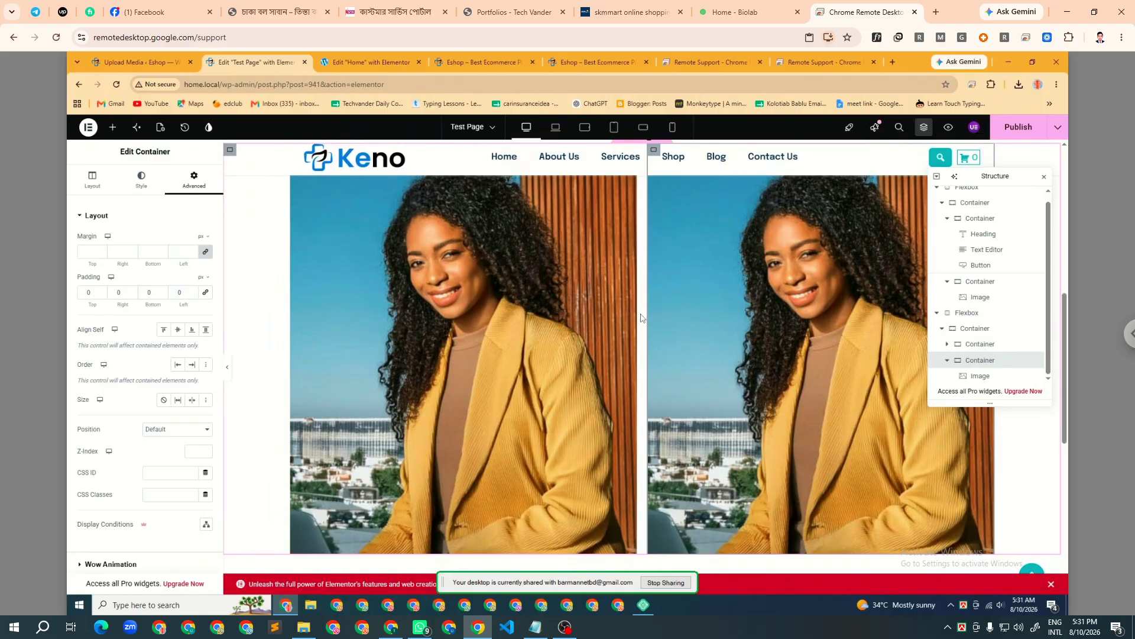
- Set the column and row gaps of the outer container around the two images to 0 px
{"action": "left_click", "coordinate": [973, 328]}
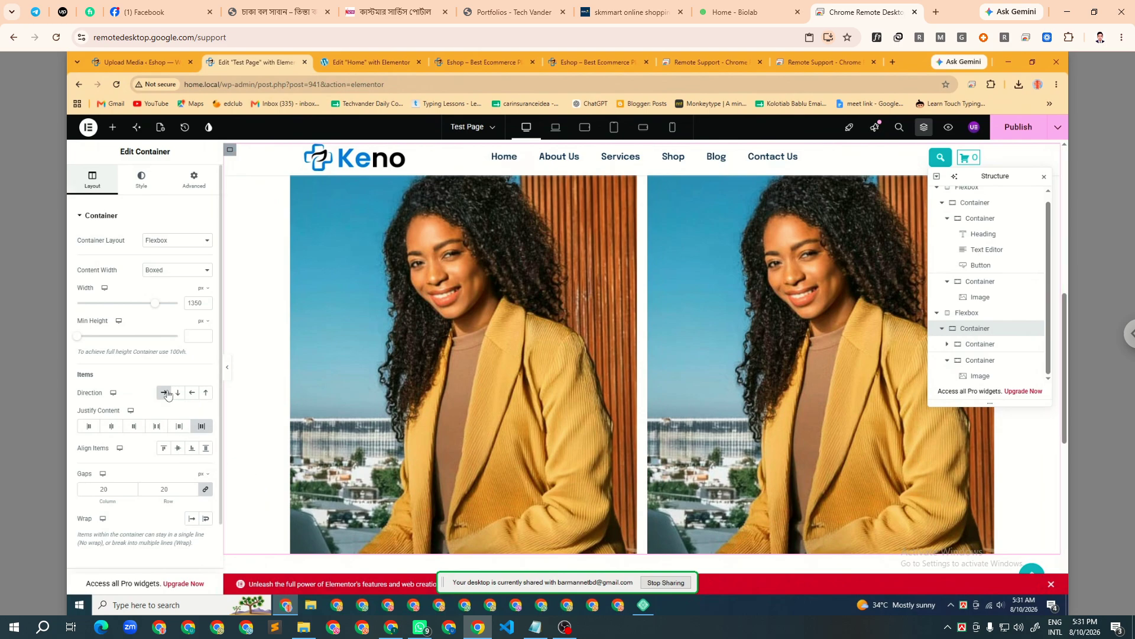
{"action": "scroll", "coordinate": [165, 403], "scroll_direction": "down", "scroll_amount": 1}
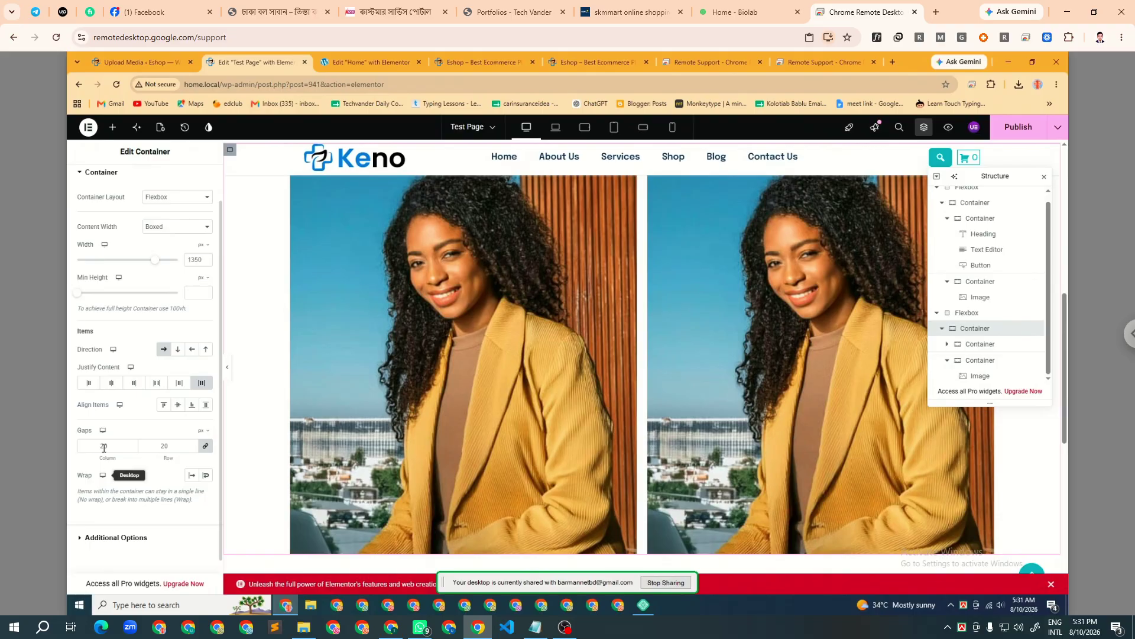
{"action": "double_click", "coordinate": [103, 445]}
{"action": "type", "text": "0"}
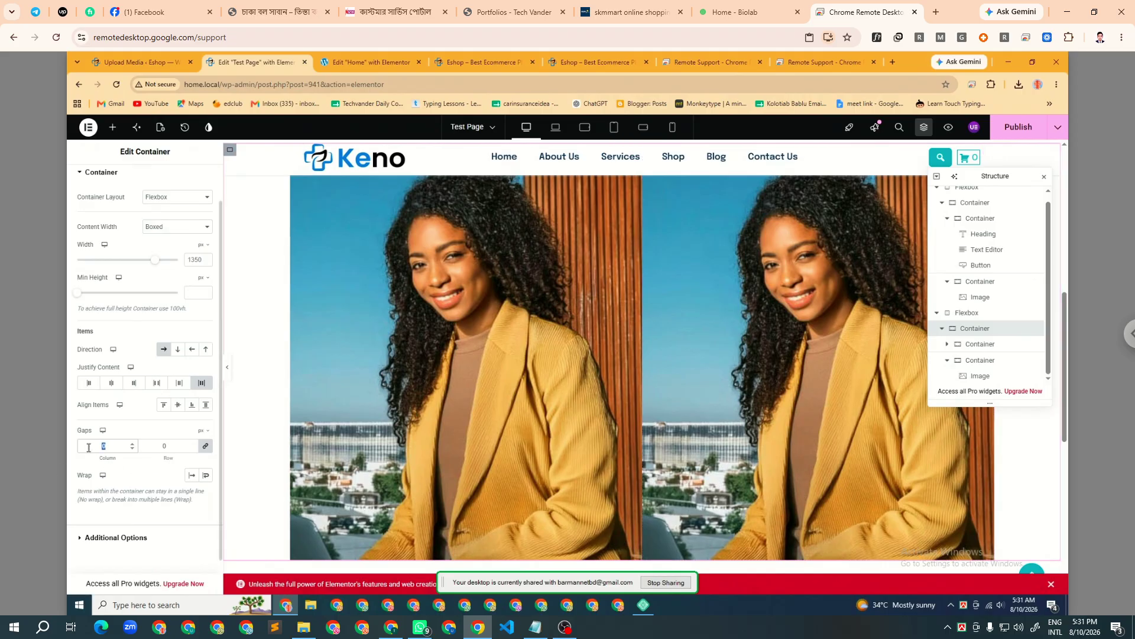
- Clear the outer container's row direction and inspect the spacing between the stacked images
{"action": "left_click", "coordinate": [163, 350]}
{"action": "scroll", "coordinate": [492, 366], "scroll_direction": "down", "scroll_amount": 5}
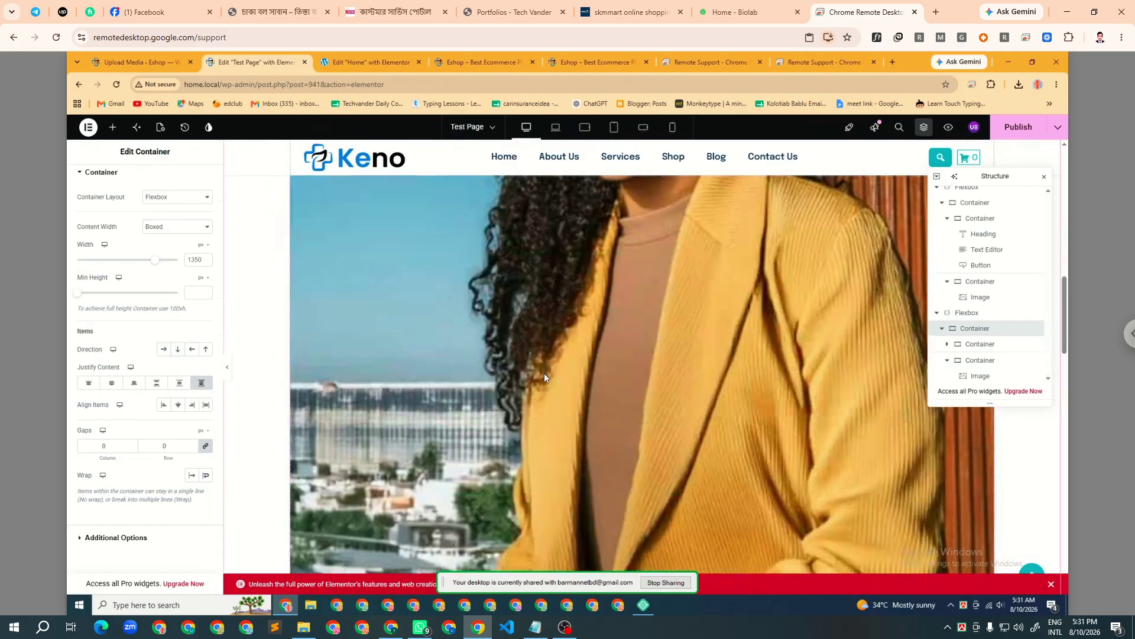
{"action": "scroll", "coordinate": [586, 419], "scroll_direction": "down", "scroll_amount": 2}
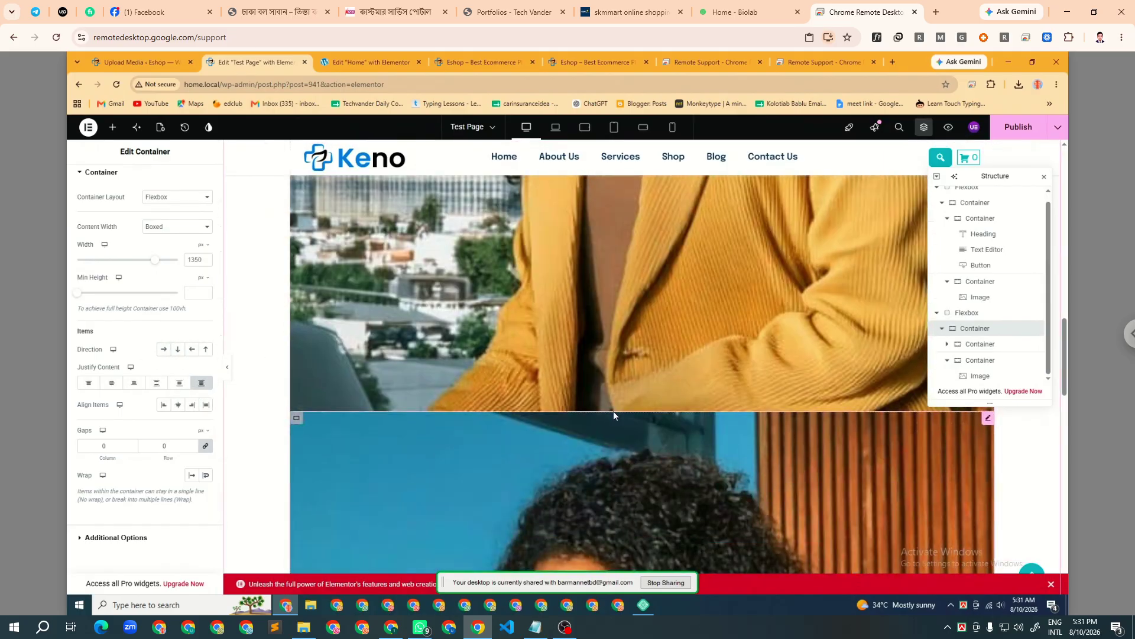
- Set the outer container's column and row gaps to 20 px and its direction to horizontal row
{"action": "left_click_drag", "start_coordinate": [106, 446], "coordinate": [80, 447]}
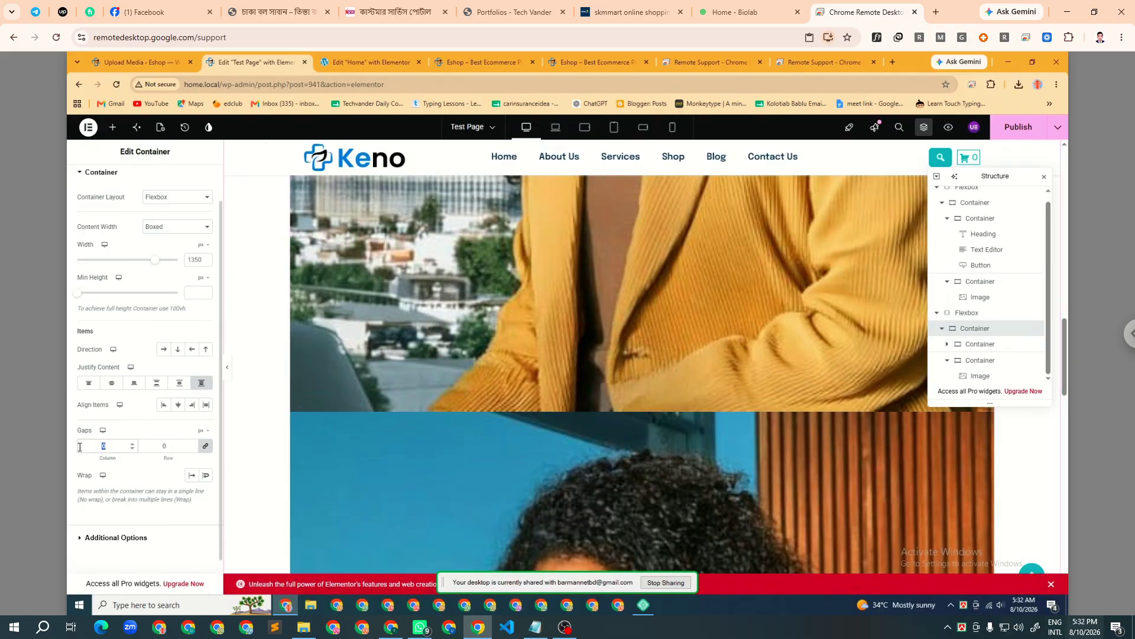
{"action": "type", "text": "20"}
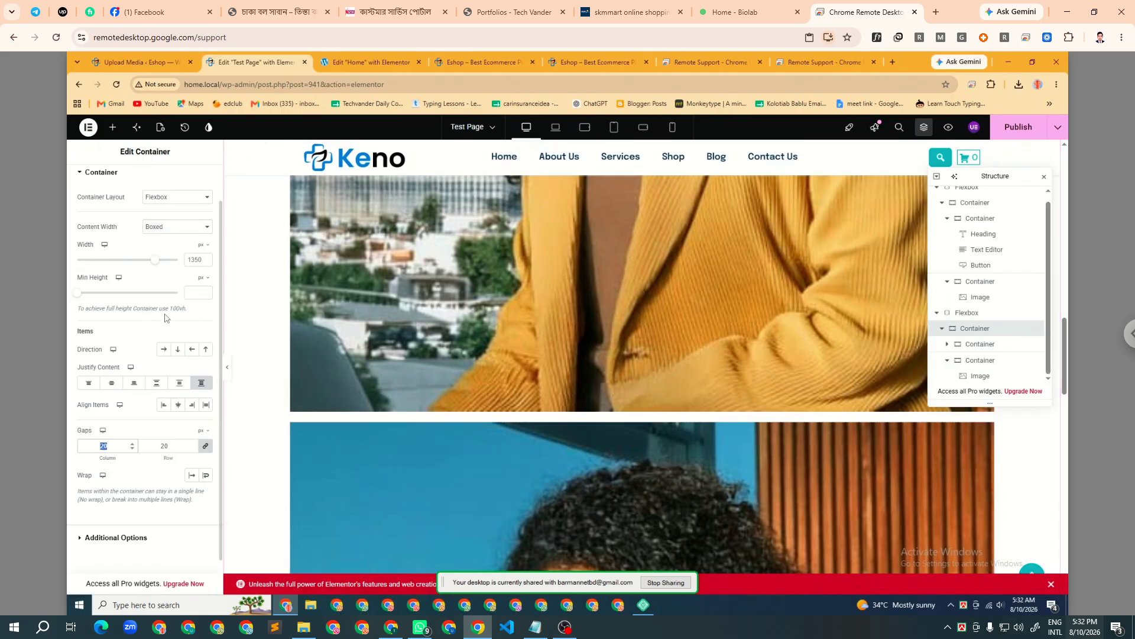
{"action": "scroll", "coordinate": [165, 318], "scroll_direction": "up", "scroll_amount": 1}
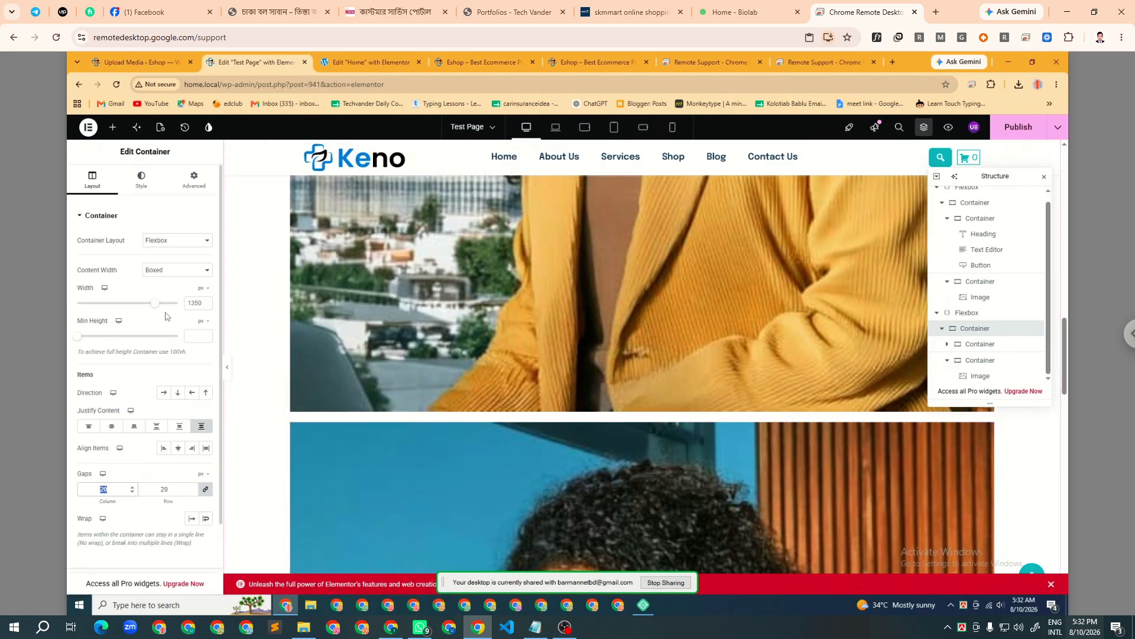
{"action": "left_click", "coordinate": [164, 393]}
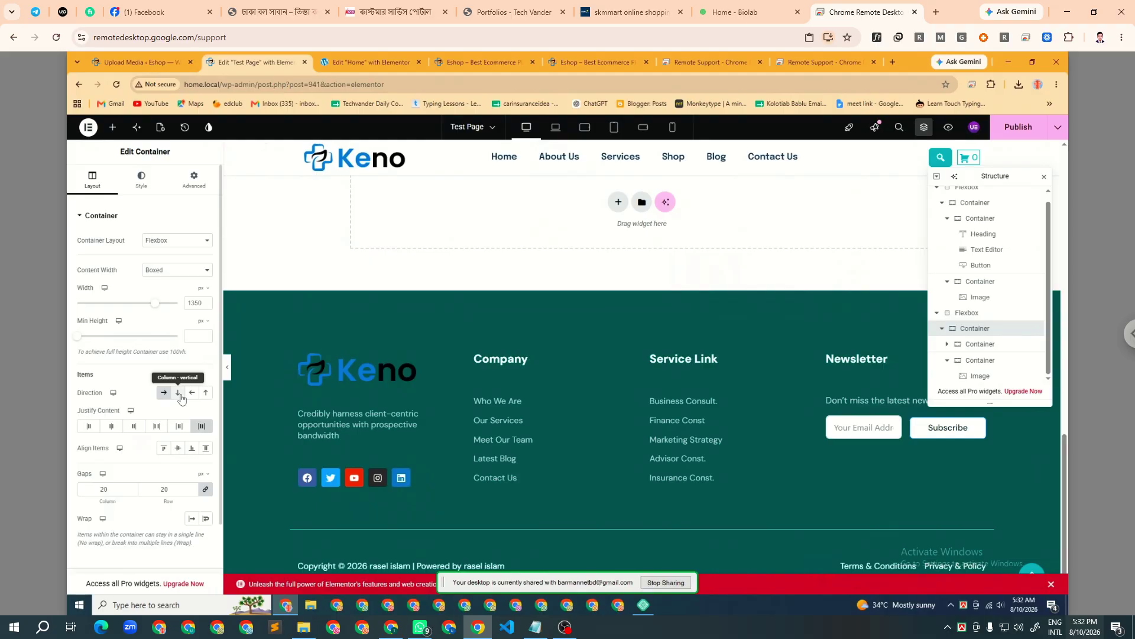
{"action": "scroll", "coordinate": [615, 343], "scroll_direction": "up", "scroll_amount": 5}
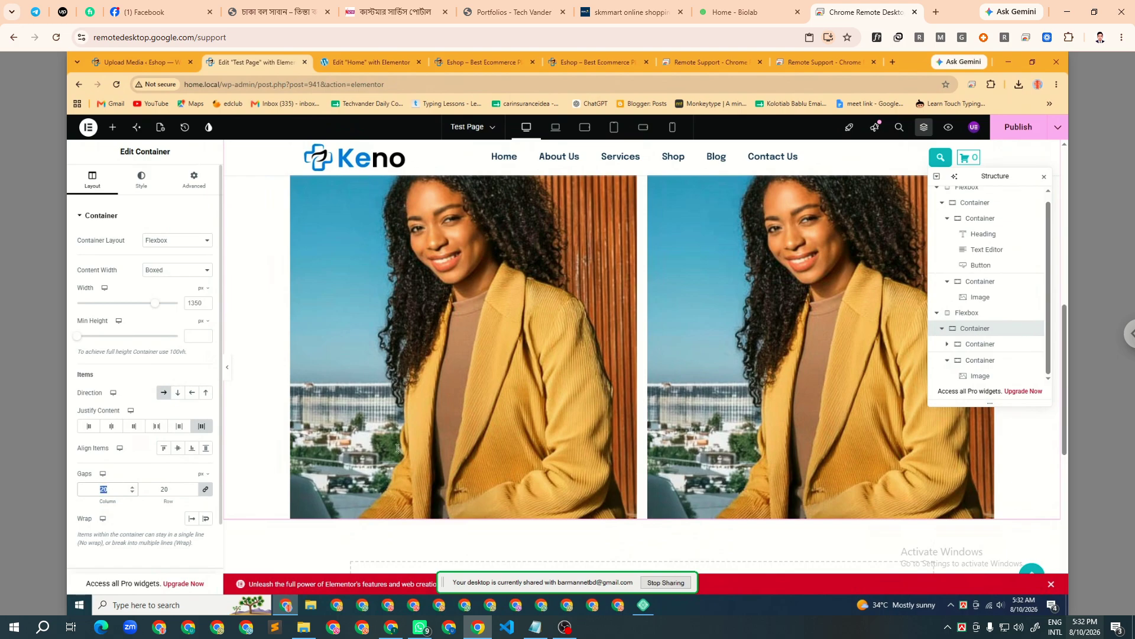
- Examine the new section's hierarchy by selecting the outer container, each nested container and the image inside it
{"action": "left_click", "coordinate": [968, 335]}
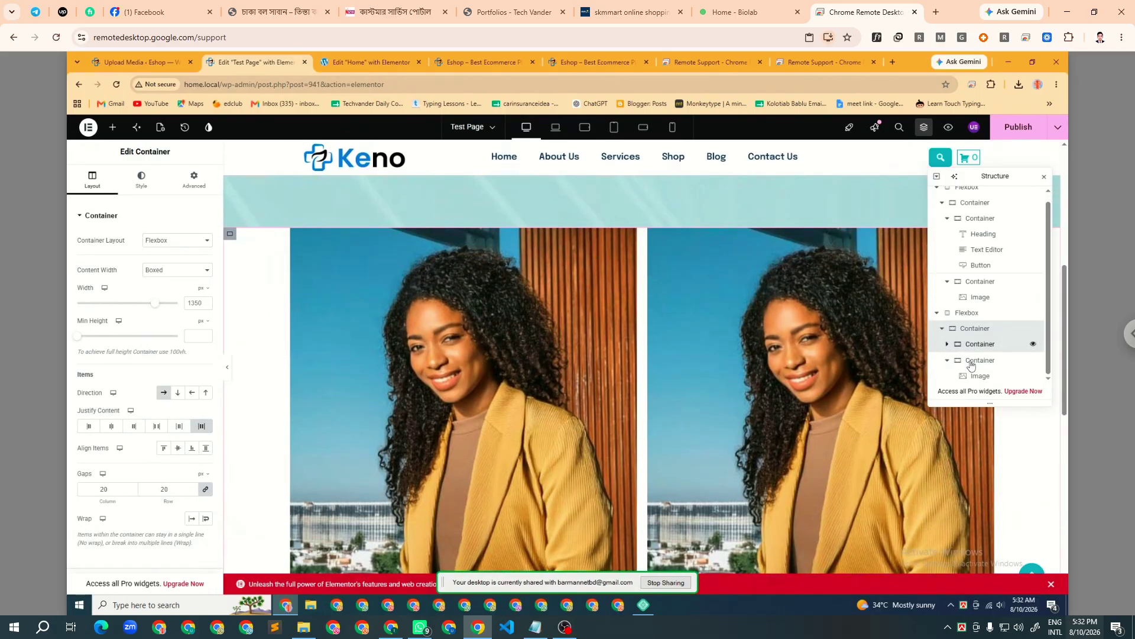
{"action": "left_click", "coordinate": [972, 365]}
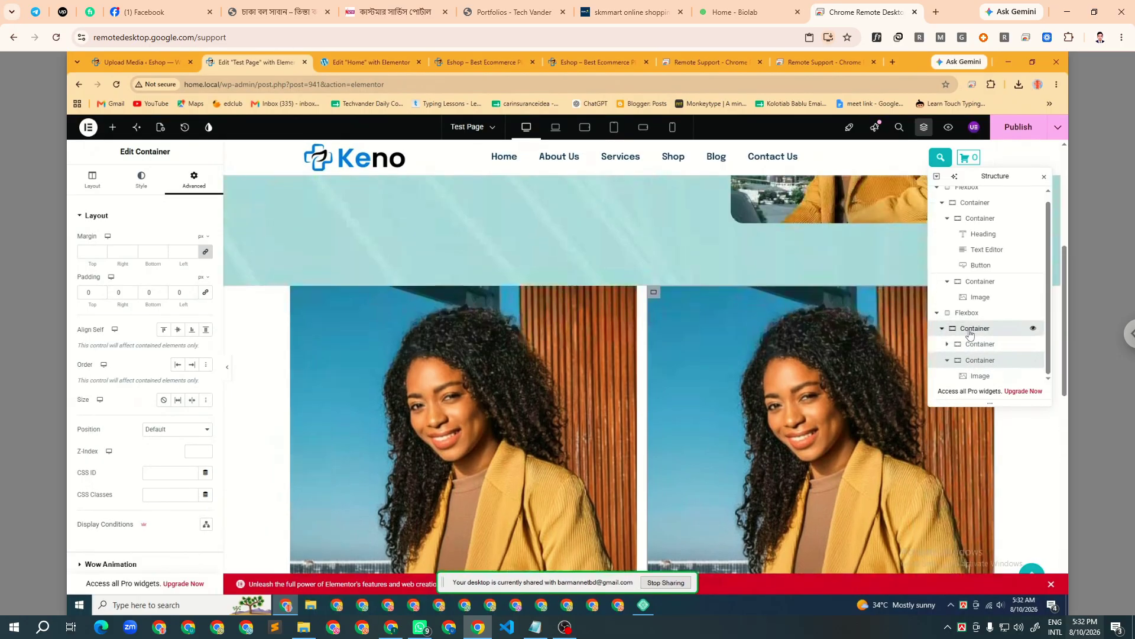
{"action": "left_click", "coordinate": [970, 334]}
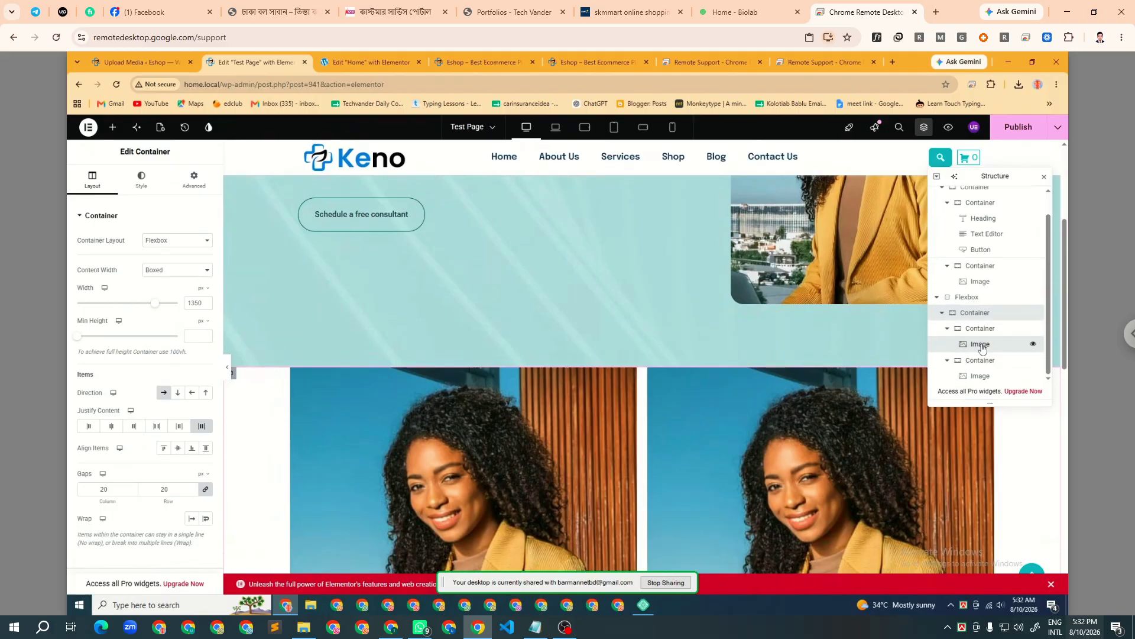
{"action": "left_click", "coordinate": [970, 346]}
{"action": "left_click", "coordinate": [973, 329]}
{"action": "left_click", "coordinate": [972, 347]}
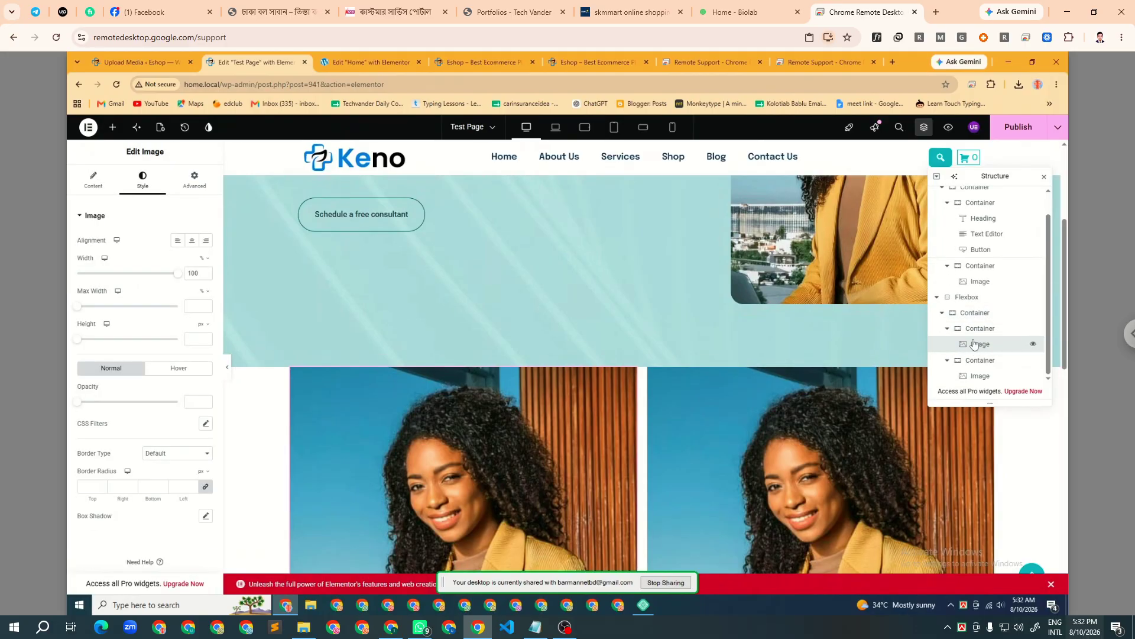
{"action": "left_click", "coordinate": [973, 331]}
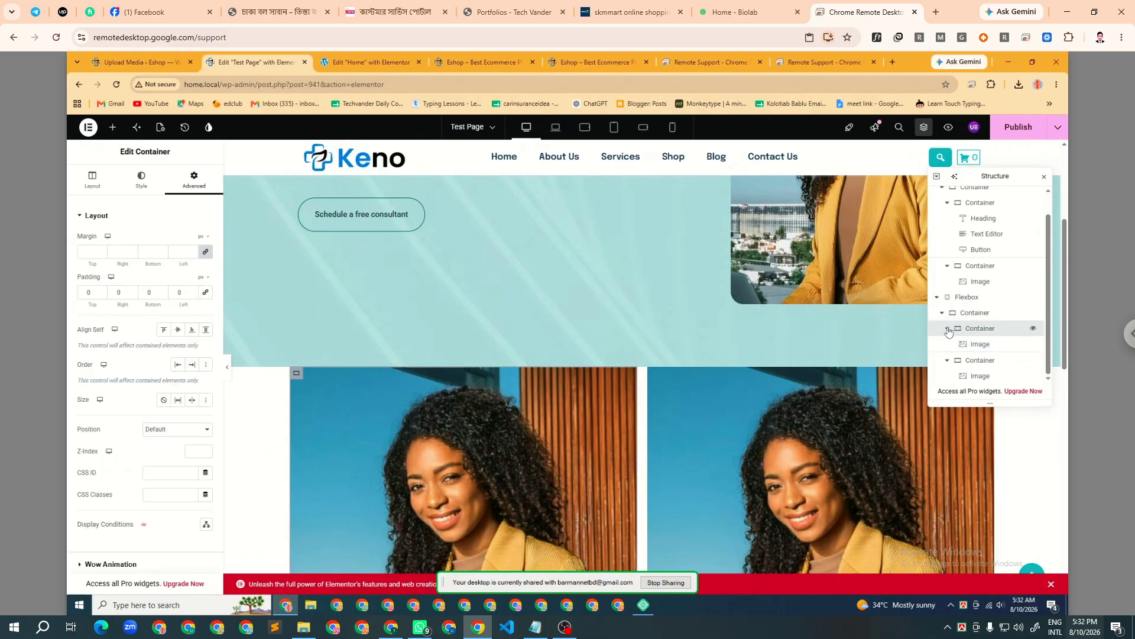
{"action": "left_click", "coordinate": [977, 376]}
{"action": "left_click", "coordinate": [974, 362]}
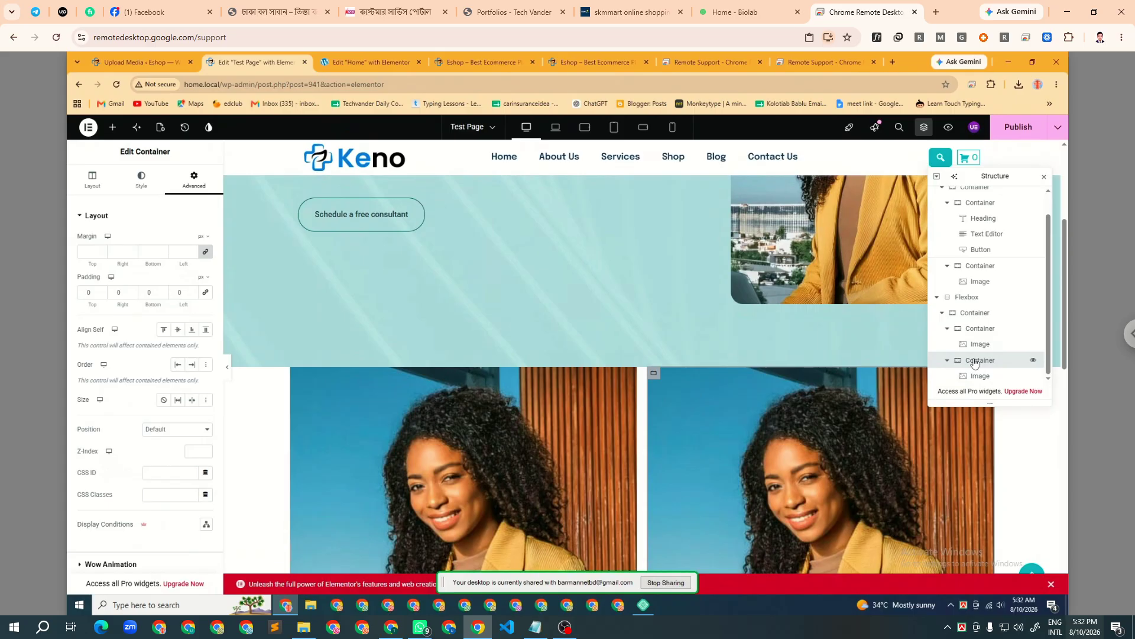
- Try gaps of 0 px on the hero section's text container and return them to 20 px
{"action": "scroll", "coordinate": [493, 385], "scroll_direction": "up", "scroll_amount": 1}
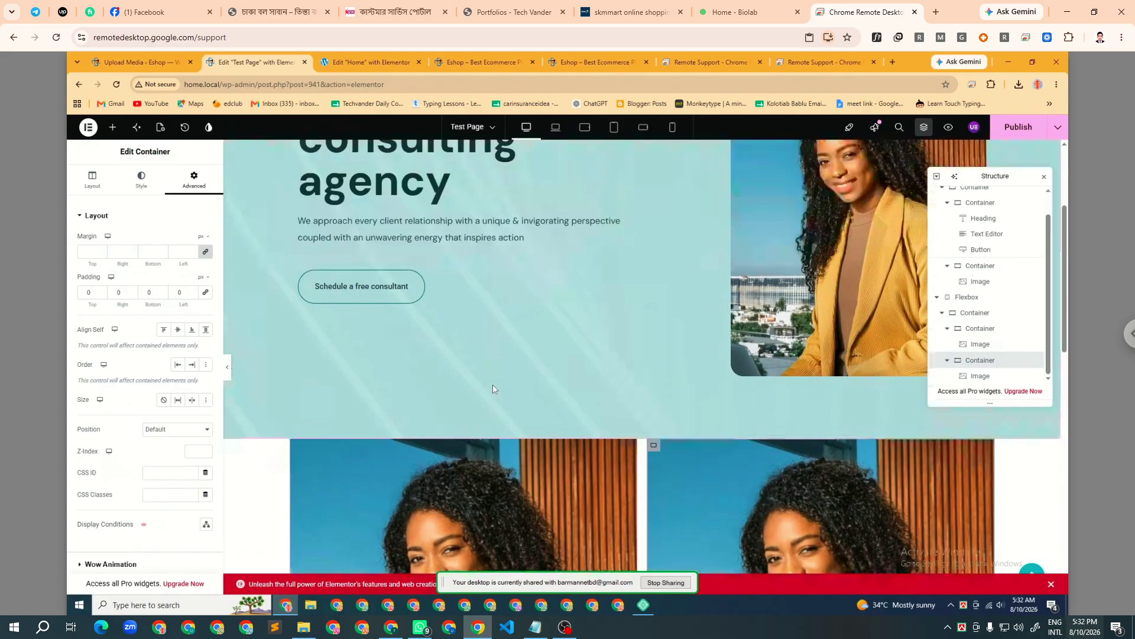
{"action": "scroll", "coordinate": [481, 392], "scroll_direction": "down", "scroll_amount": 3}
{"action": "scroll", "coordinate": [410, 388], "scroll_direction": "up", "scroll_amount": 3}
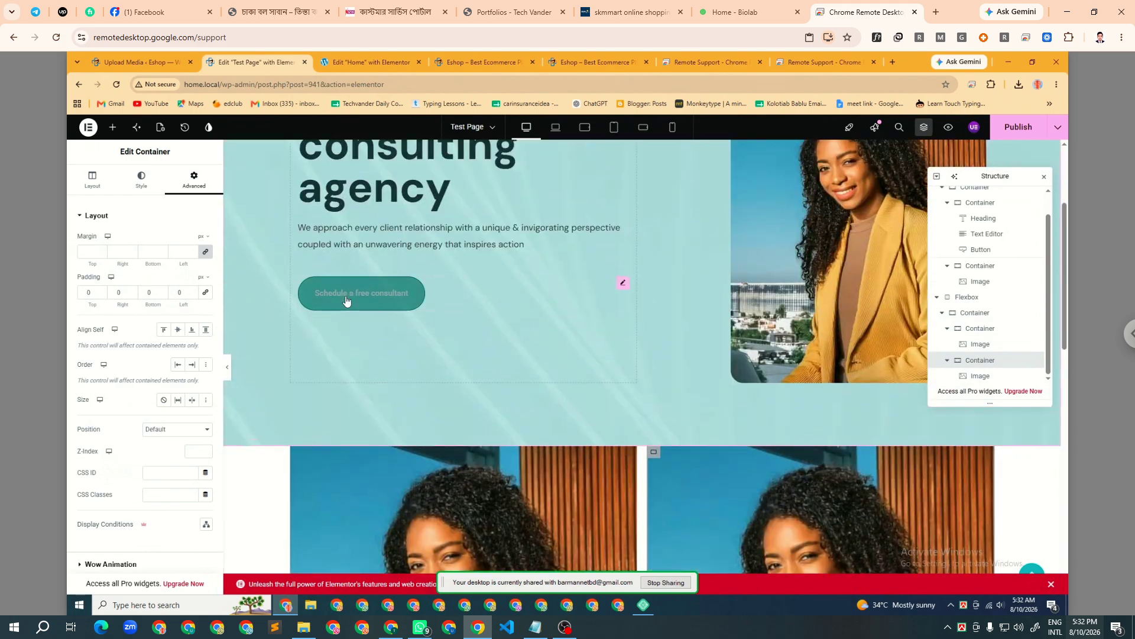
{"action": "scroll", "coordinate": [379, 257], "scroll_direction": "up", "scroll_amount": 2}
{"action": "left_click", "coordinate": [369, 256]}
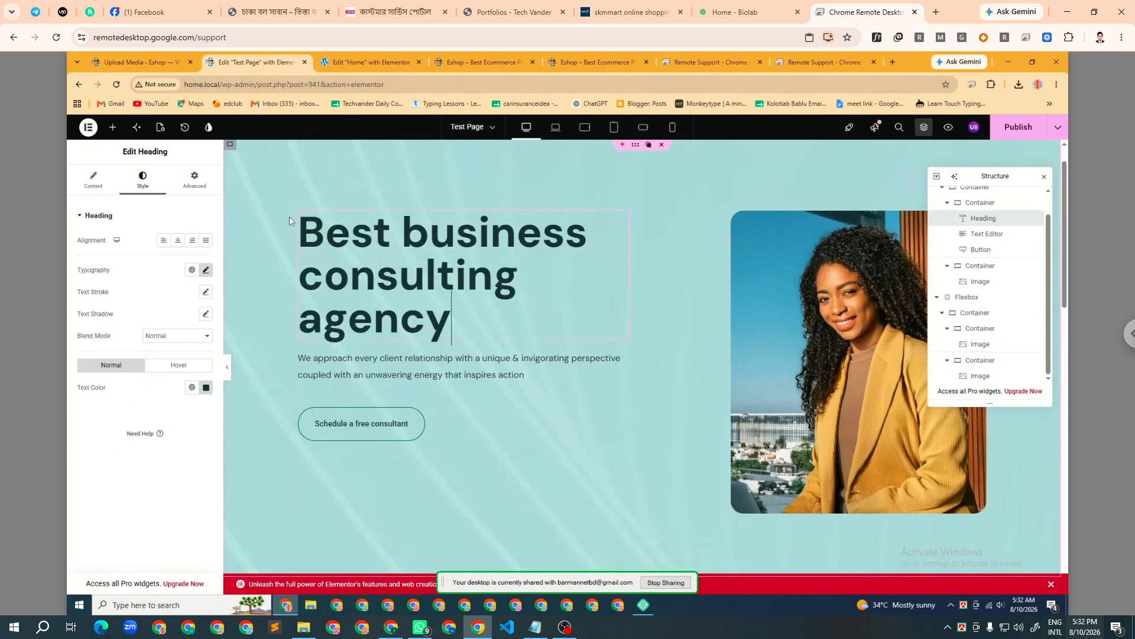
{"action": "left_click", "coordinate": [296, 217]}
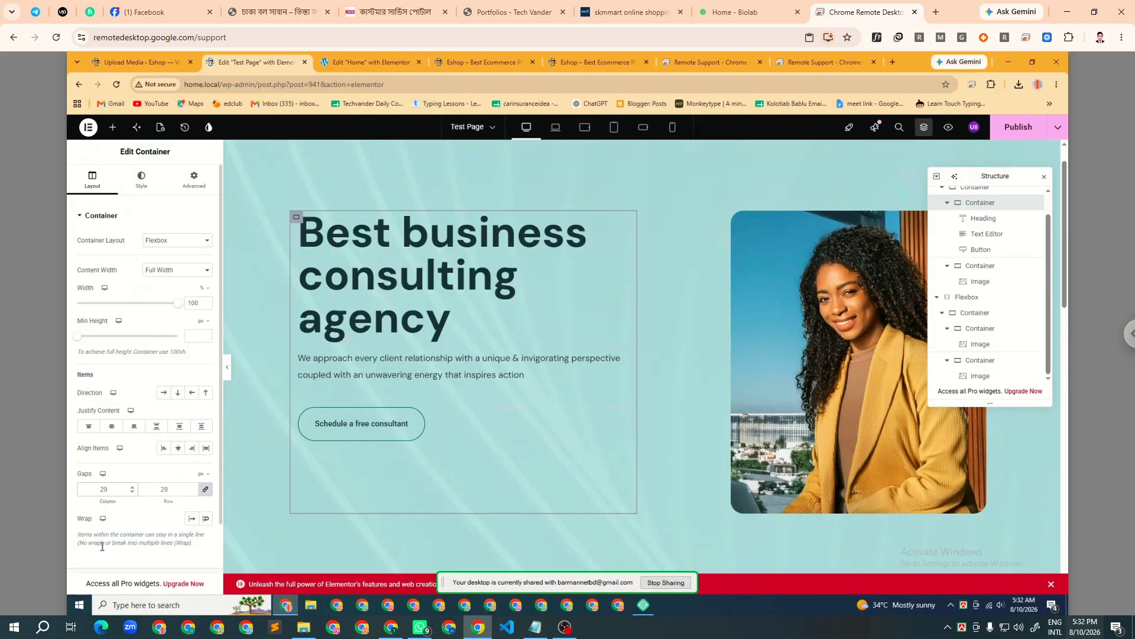
{"action": "key", "text": "BackSpace"}
{"action": "key", "text": "BackSpace"}
{"action": "type", "text": "0"}
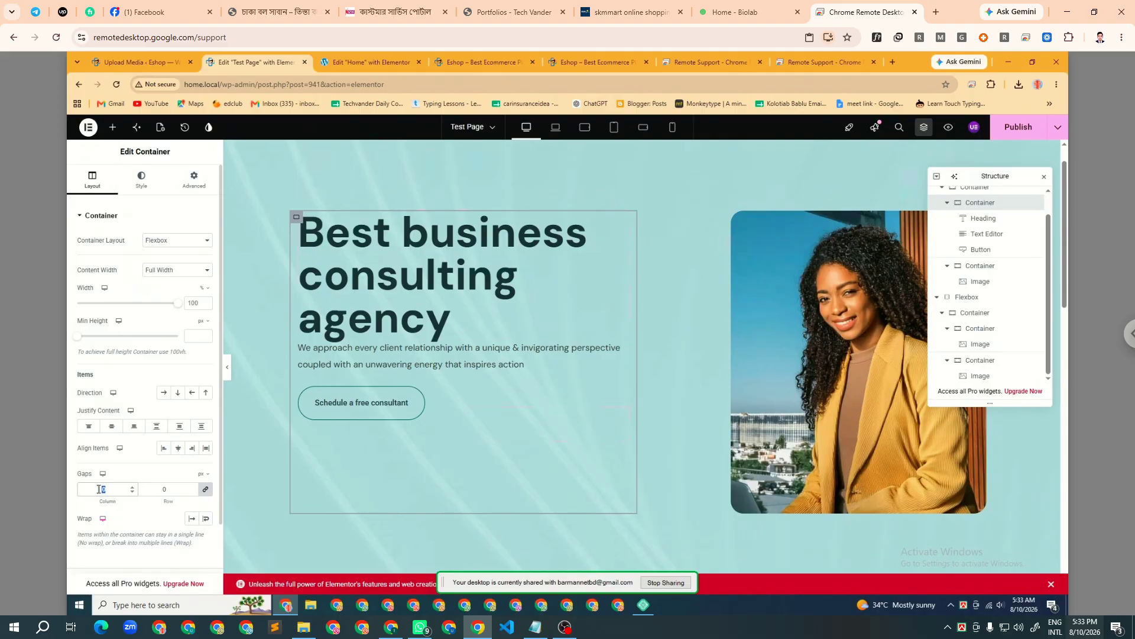
{"action": "type", "text": "20"}
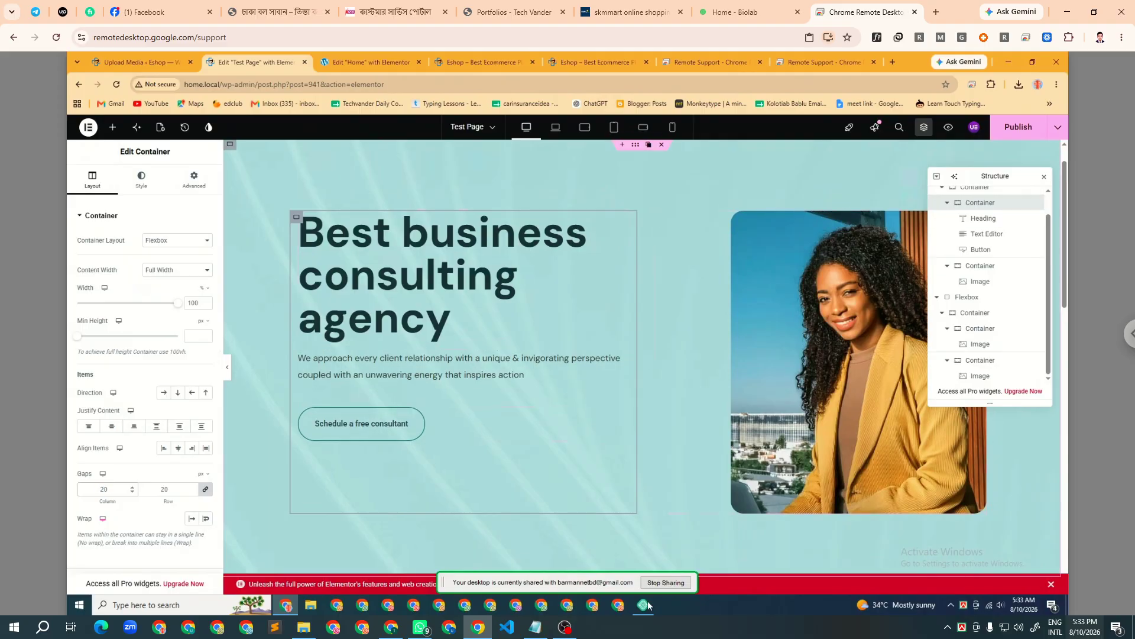